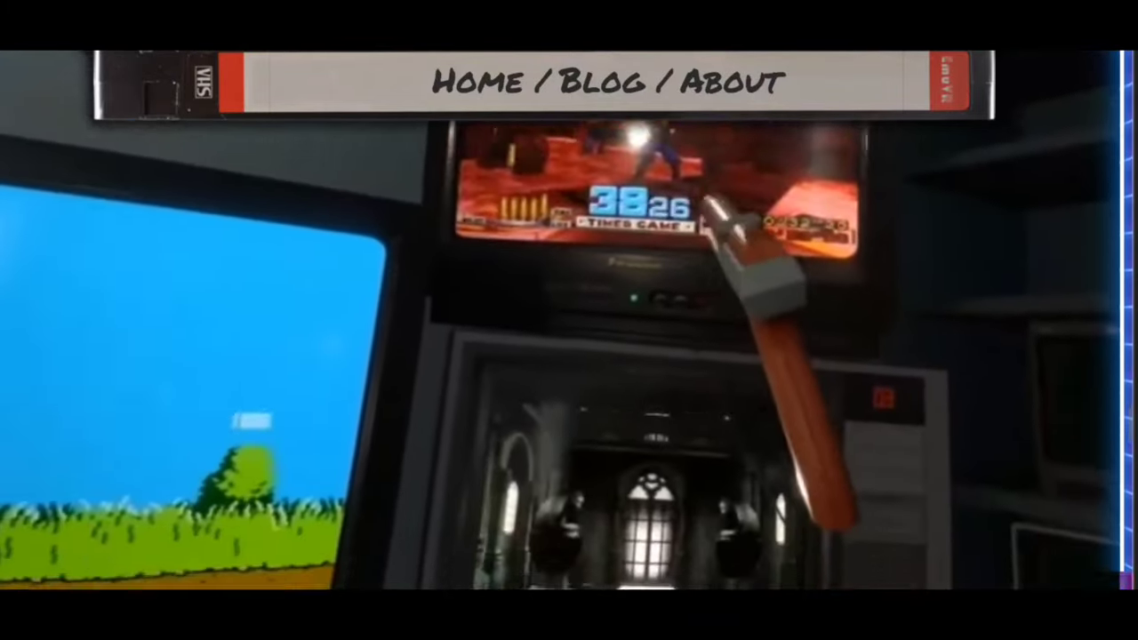
- Read the EmuVR About page from the possible future features down to the Patreon support section
{"action": "scroll", "coordinate": [569, 320], "scroll_direction": "down", "scroll_amount": 10}
{"action": "scroll", "coordinate": [569, 320], "scroll_direction": "up", "scroll_amount": 3}
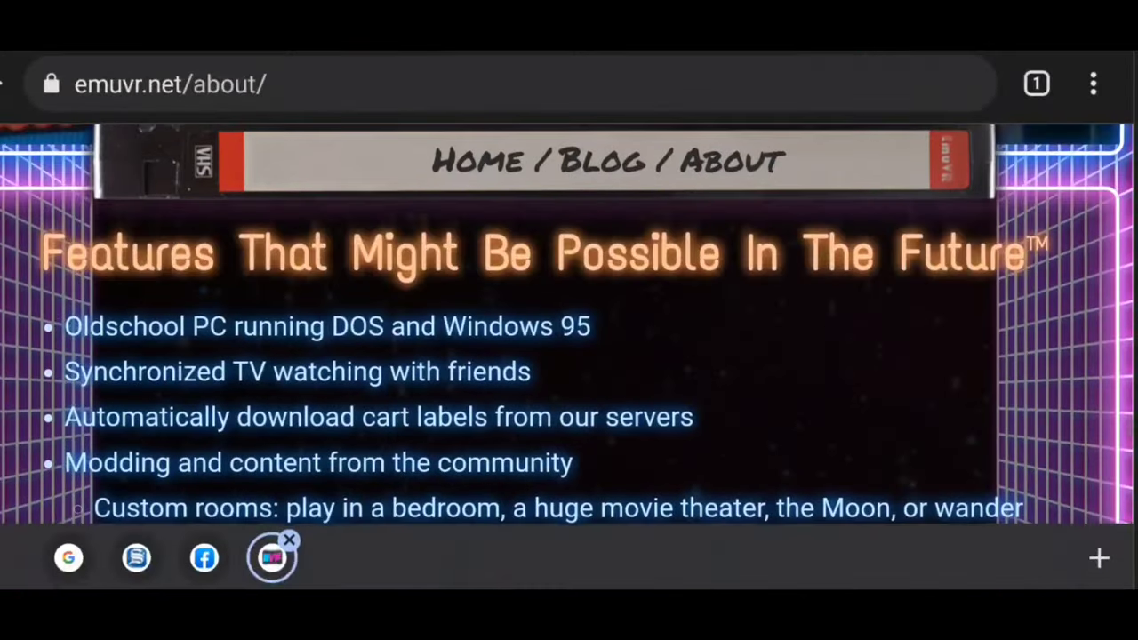
{"action": "scroll", "coordinate": [569, 320], "scroll_direction": "down", "scroll_amount": 10}
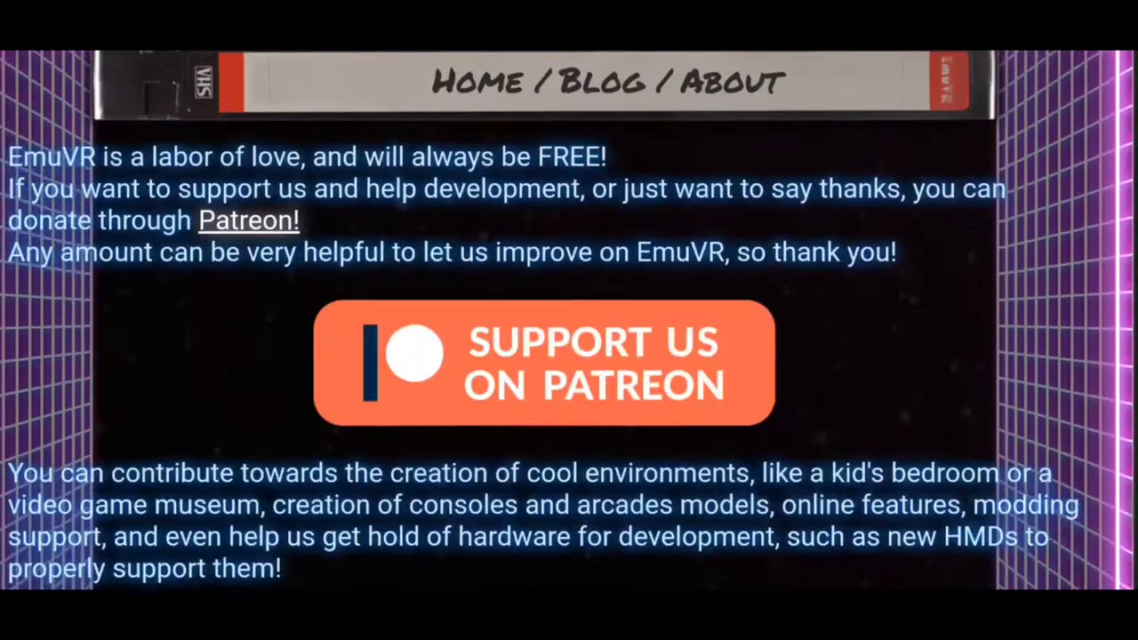
{"action": "scroll", "coordinate": [569, 320], "scroll_direction": "down", "scroll_amount": 10}
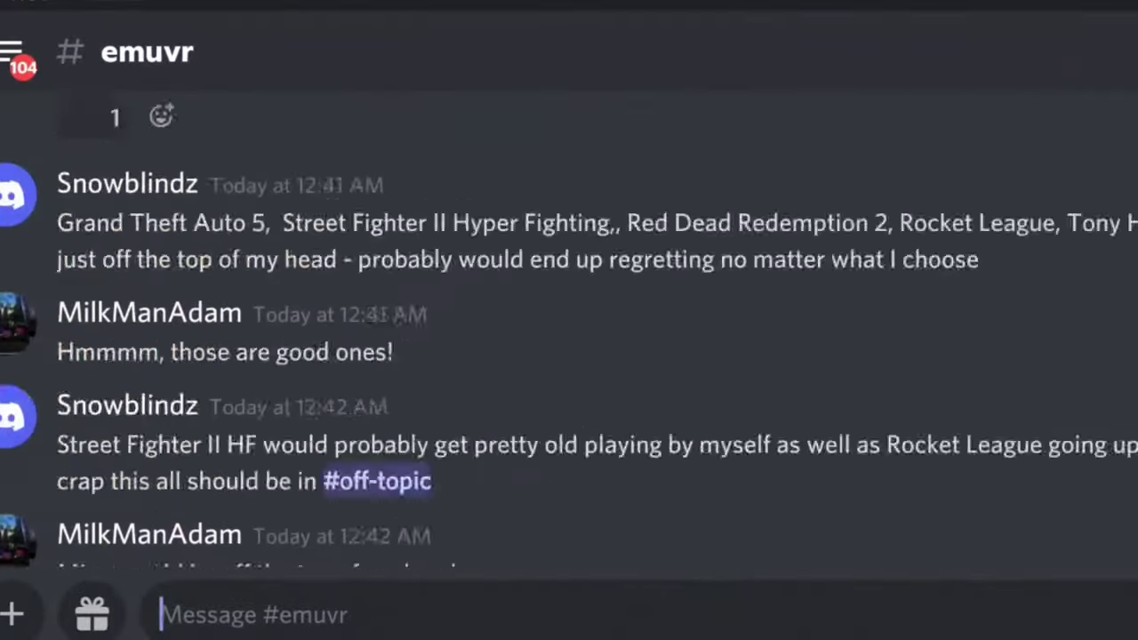
- Switch to the EmuVR Discord server, skim the emuvr chat, and open the welcome channel
{"action": "scroll", "coordinate": [569, 329], "scroll_direction": "down", "scroll_amount": 15}
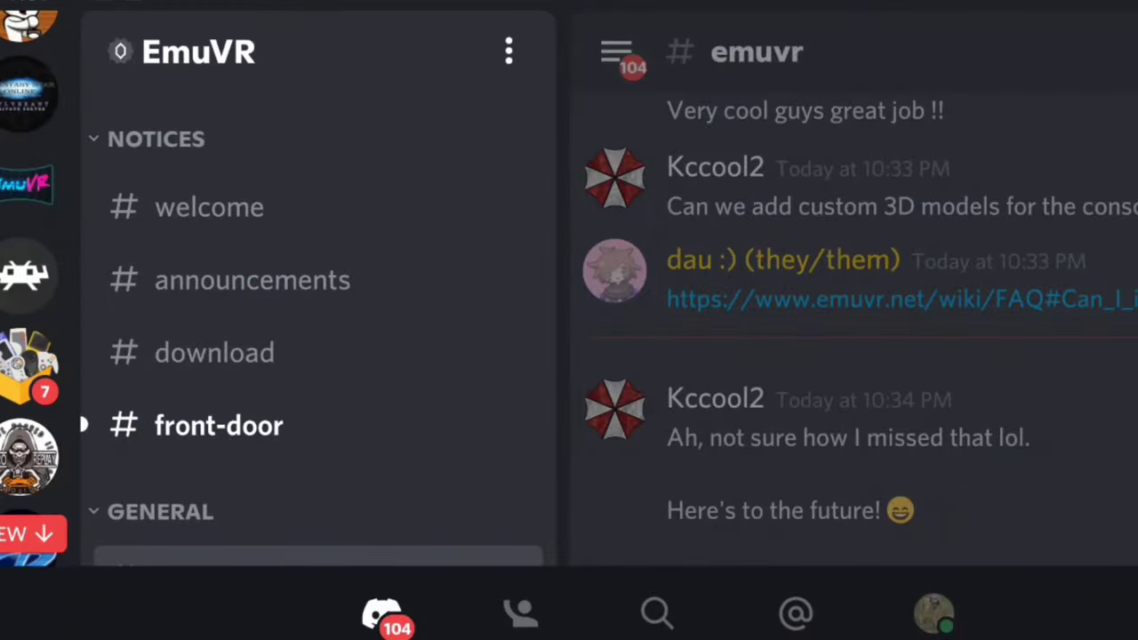
{"action": "scroll", "coordinate": [569, 329], "scroll_direction": "up", "scroll_amount": 2}
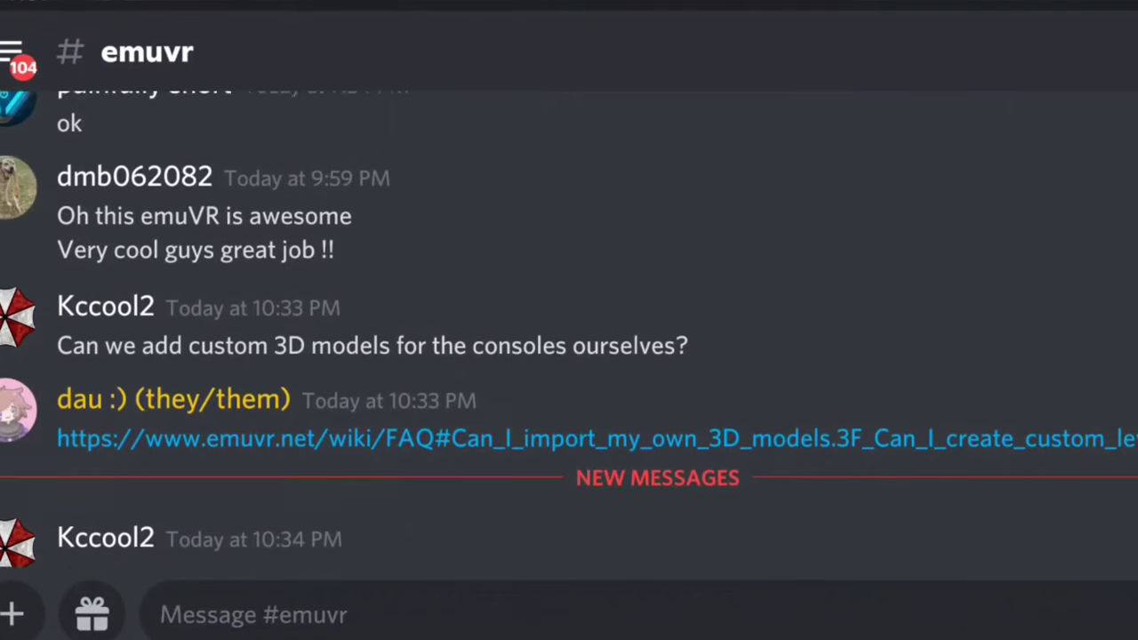
{"action": "scroll", "coordinate": [569, 329], "scroll_direction": "down", "scroll_amount": 2}
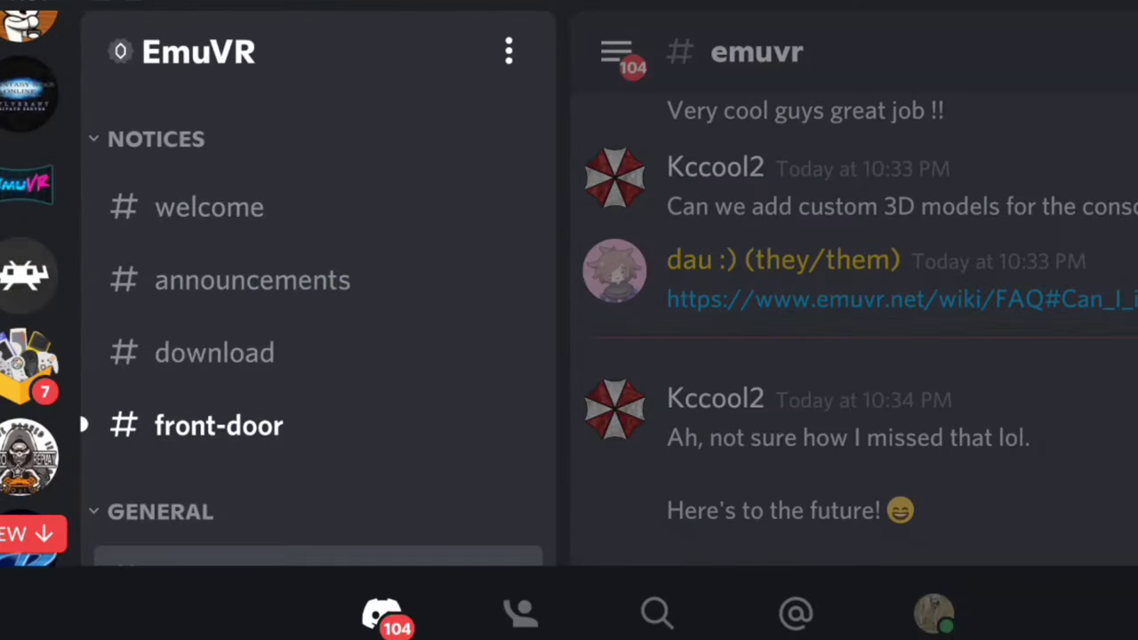
{"action": "scroll", "coordinate": [318, 356], "scroll_direction": "down", "scroll_amount": 1}
{"action": "left_click", "coordinate": [208, 137]}
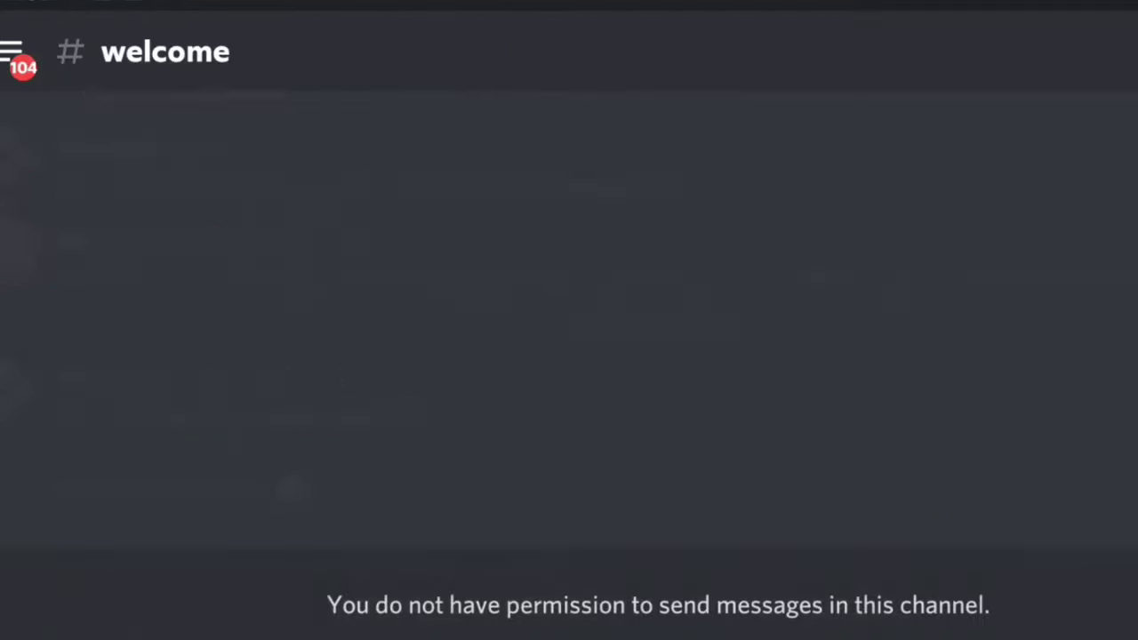
- Read the server rules from the start of the welcome channel
{"action": "scroll", "coordinate": [569, 317], "scroll_direction": "up", "scroll_amount": 15}
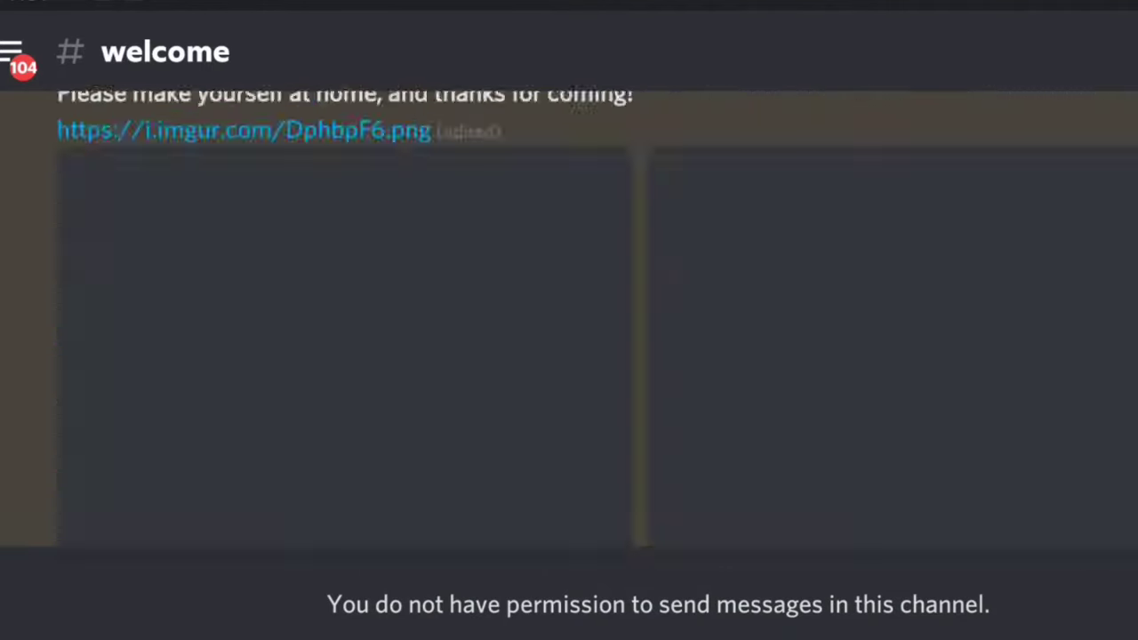
{"action": "scroll", "coordinate": [568, 317], "scroll_direction": "down", "scroll_amount": 10}
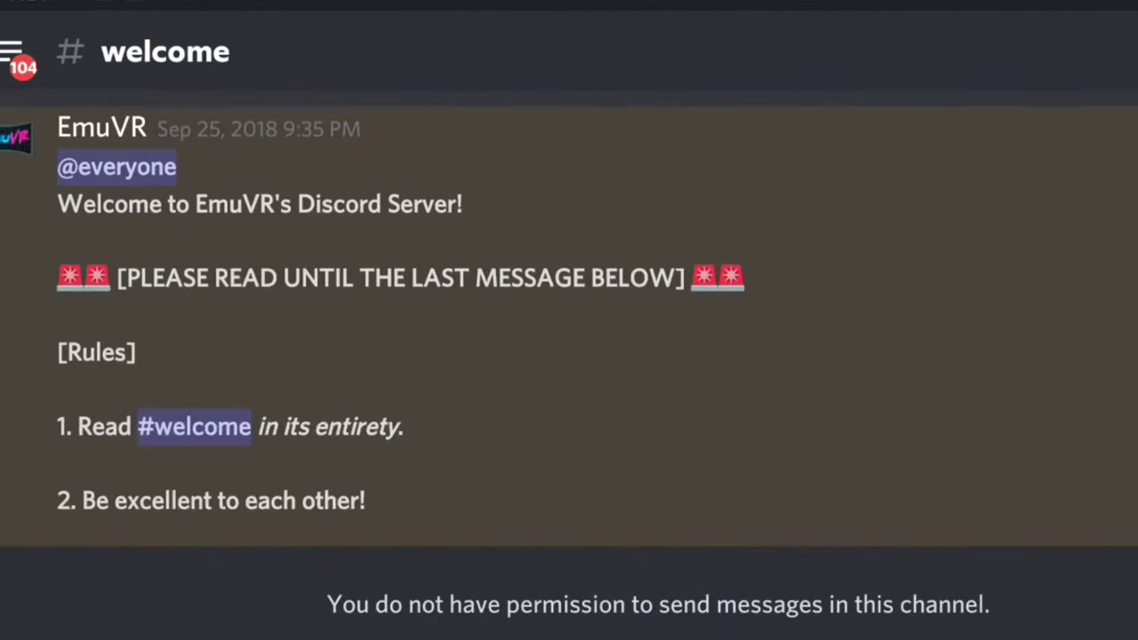
{"action": "scroll", "coordinate": [569, 317], "scroll_direction": "up", "scroll_amount": 10}
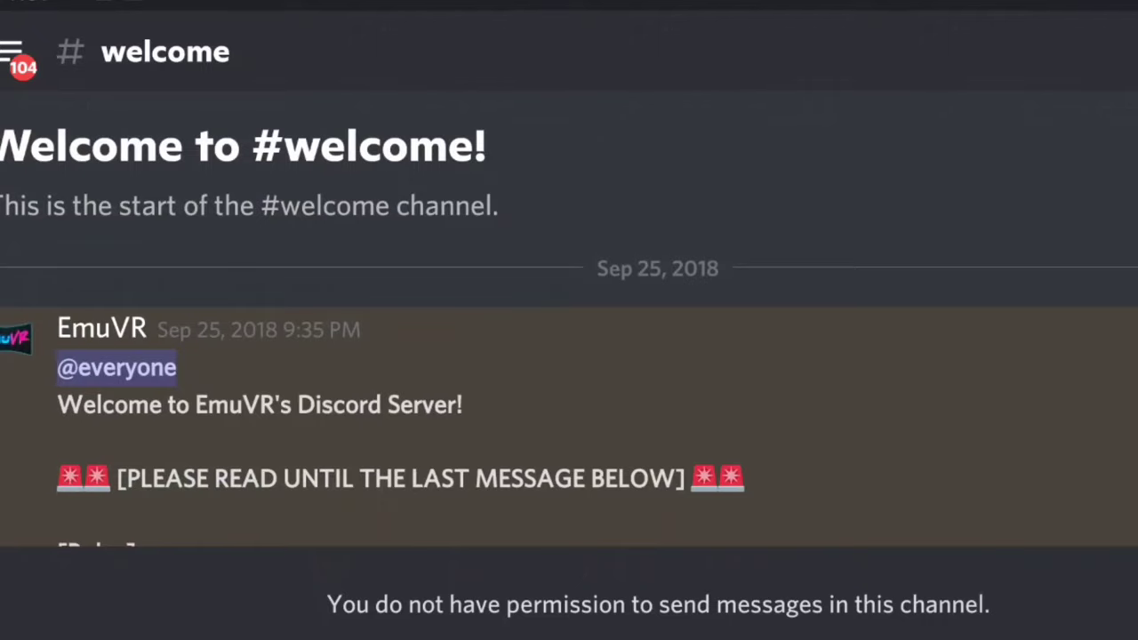
{"action": "scroll", "coordinate": [569, 318], "scroll_direction": "down", "scroll_amount": 12}
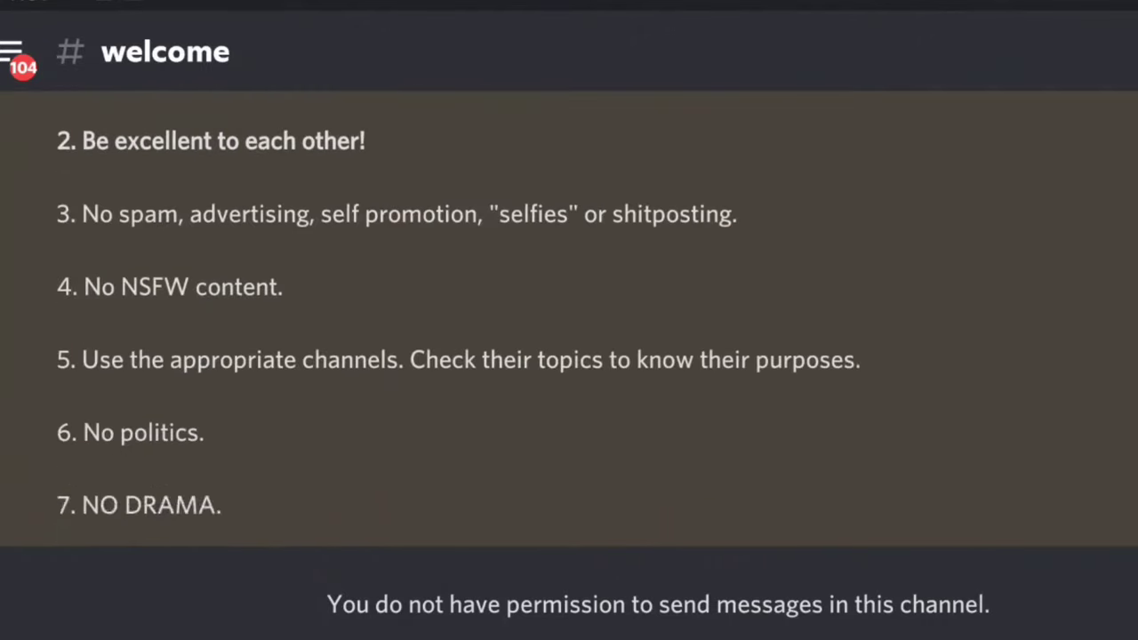
{"action": "scroll", "coordinate": [569, 317], "scroll_direction": "down", "scroll_amount": 10}
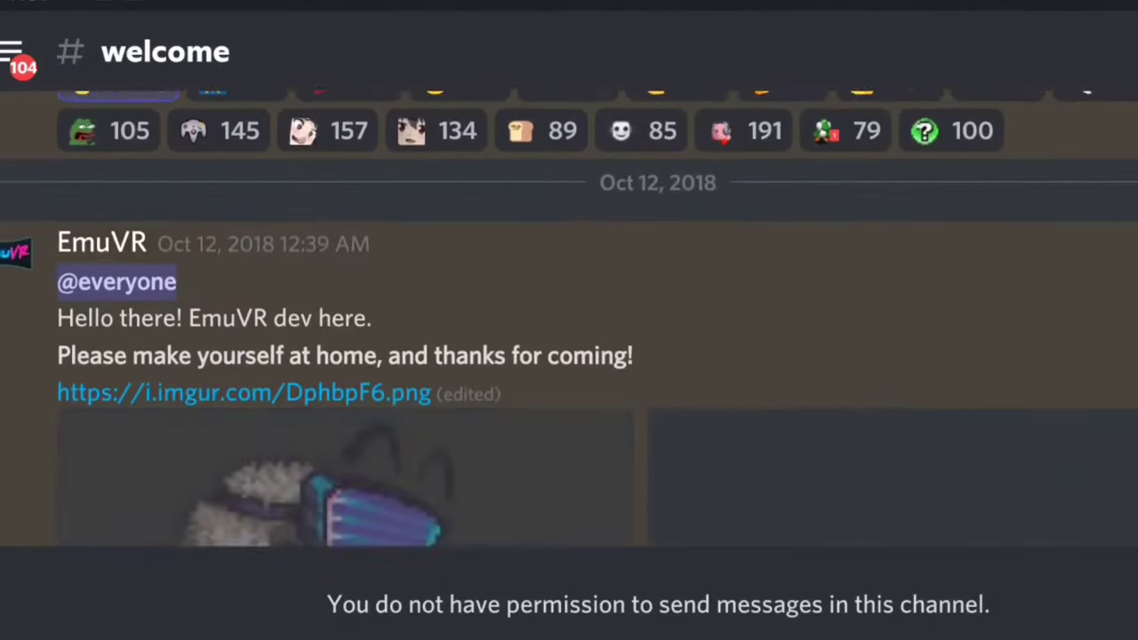
- Review the welcome channel's setup guide links, channel usage guidelines and the post explaining where to find the download link
{"action": "scroll", "coordinate": [569, 318], "scroll_direction": "down", "scroll_amount": 10}
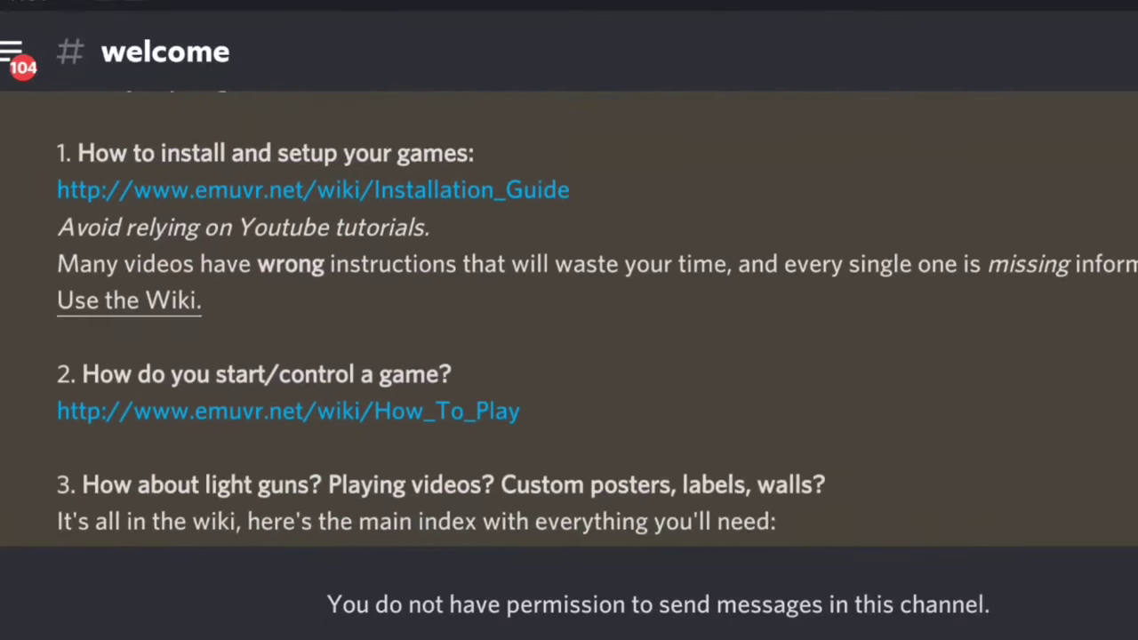
{"action": "scroll", "coordinate": [569, 318], "scroll_direction": "down", "scroll_amount": 10}
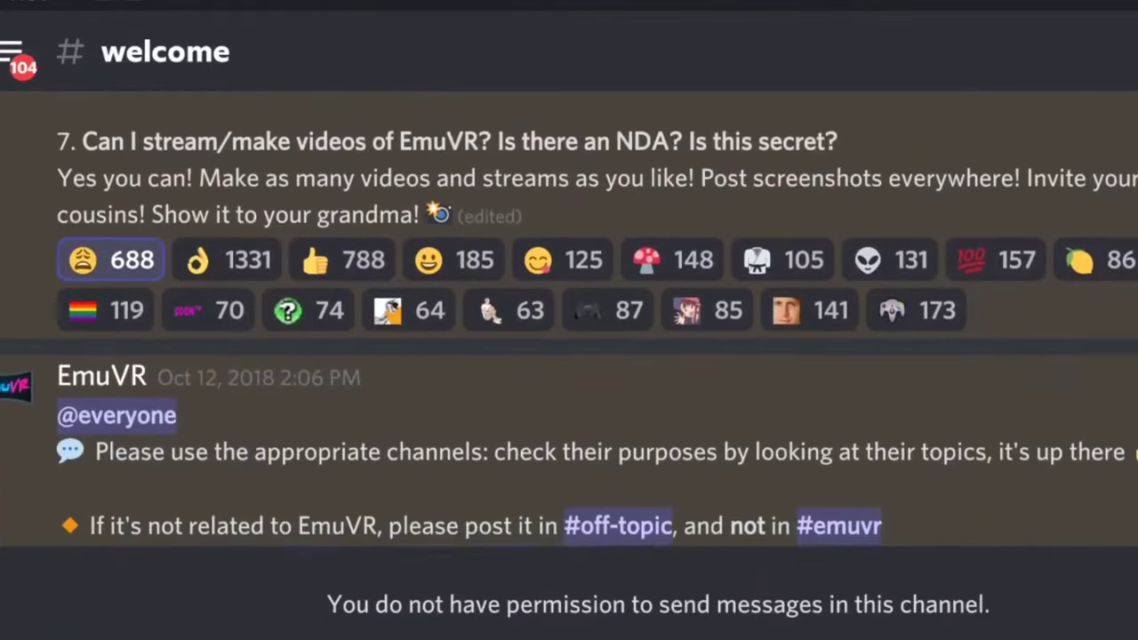
{"action": "scroll", "coordinate": [569, 318], "scroll_direction": "down", "scroll_amount": 10}
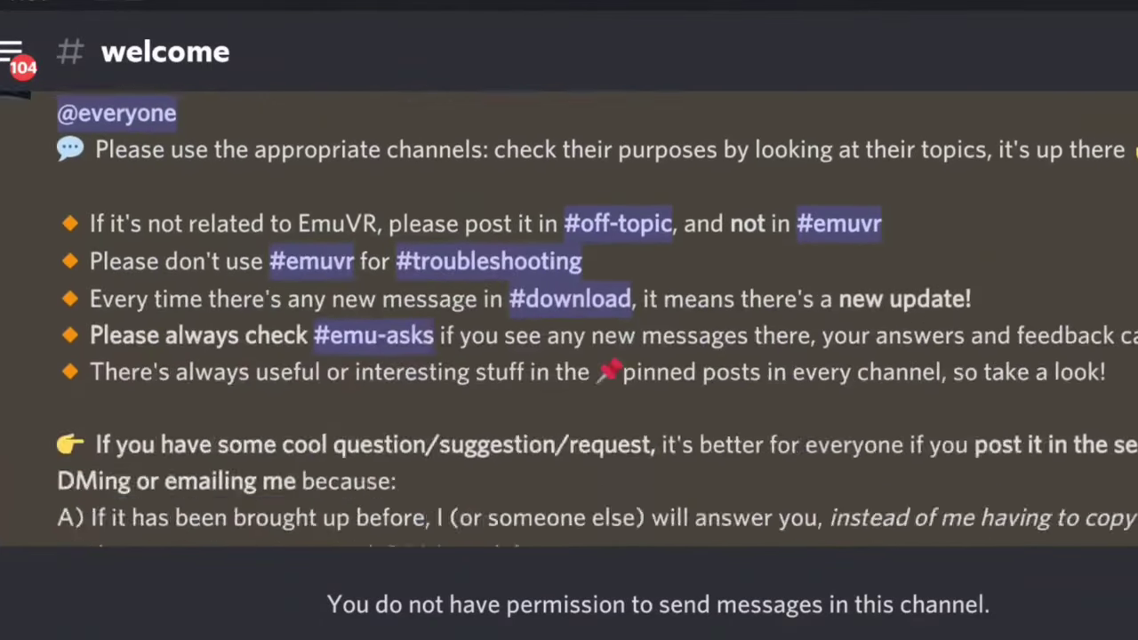
{"action": "scroll", "coordinate": [569, 318], "scroll_direction": "down", "scroll_amount": 5}
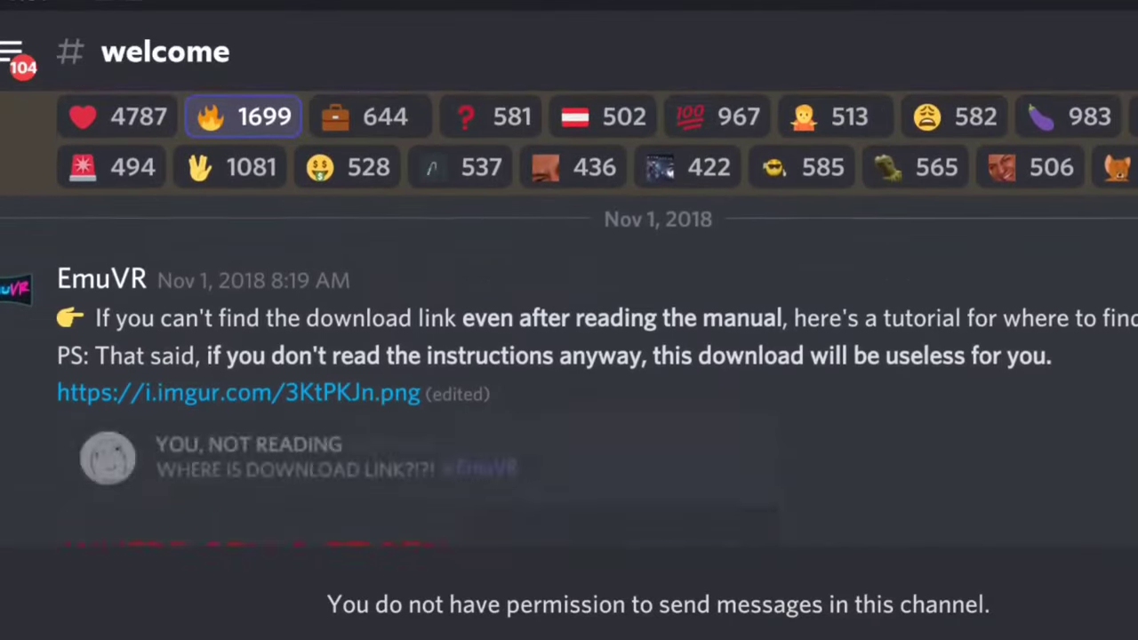
{"action": "scroll", "coordinate": [569, 318], "scroll_direction": "down", "scroll_amount": 1}
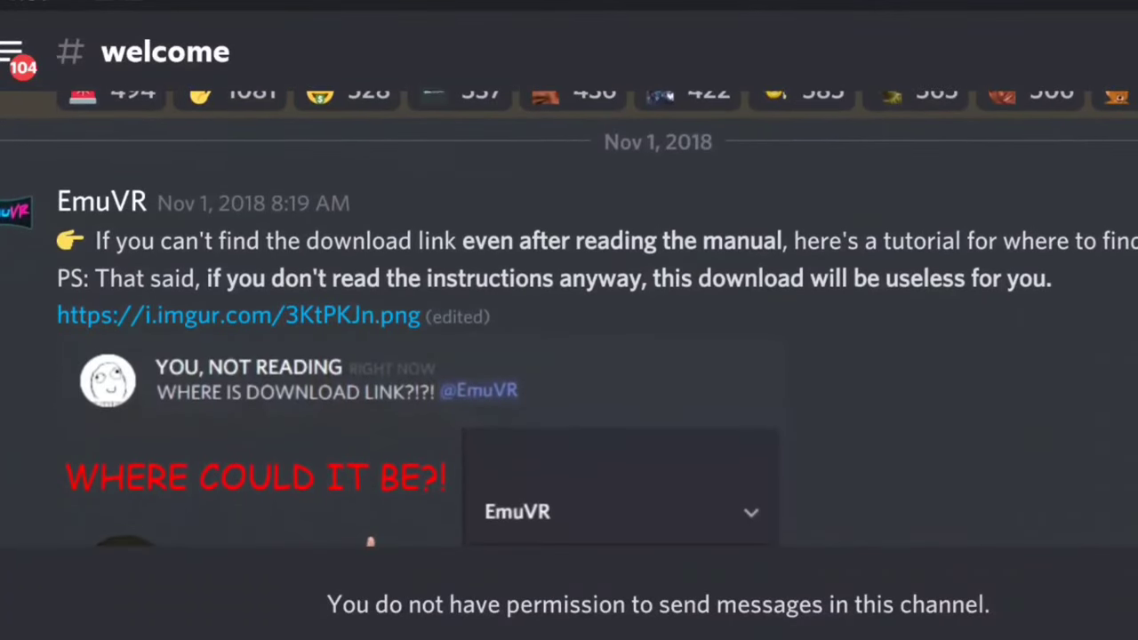
{"action": "scroll", "coordinate": [569, 317], "scroll_direction": "down", "scroll_amount": 5}
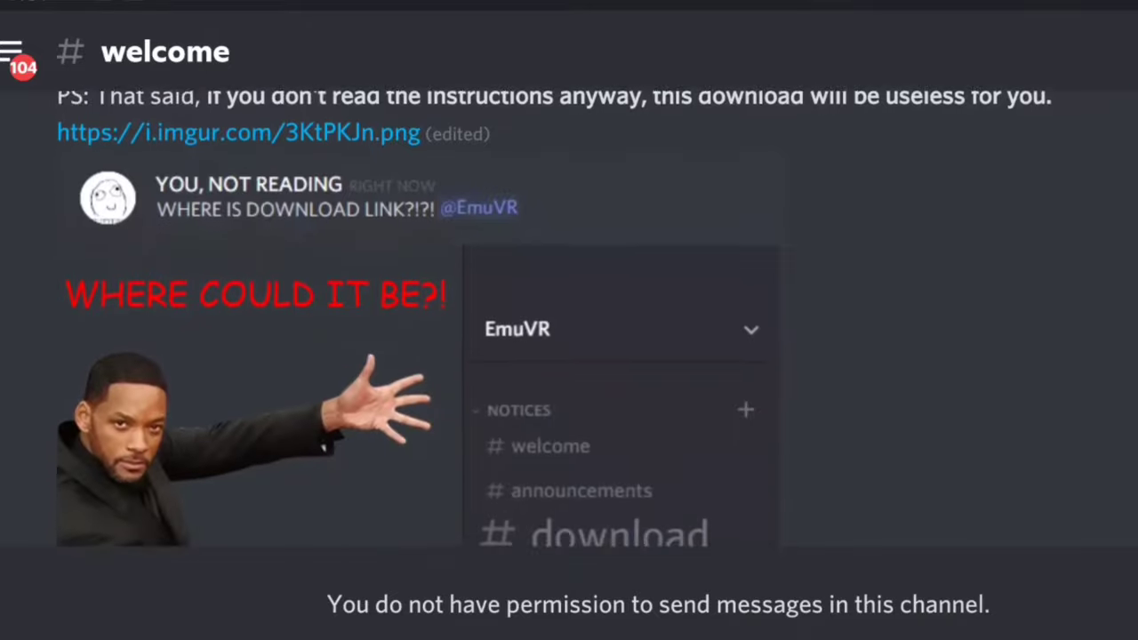
{"action": "scroll", "coordinate": [569, 317], "scroll_direction": "down", "scroll_amount": 12}
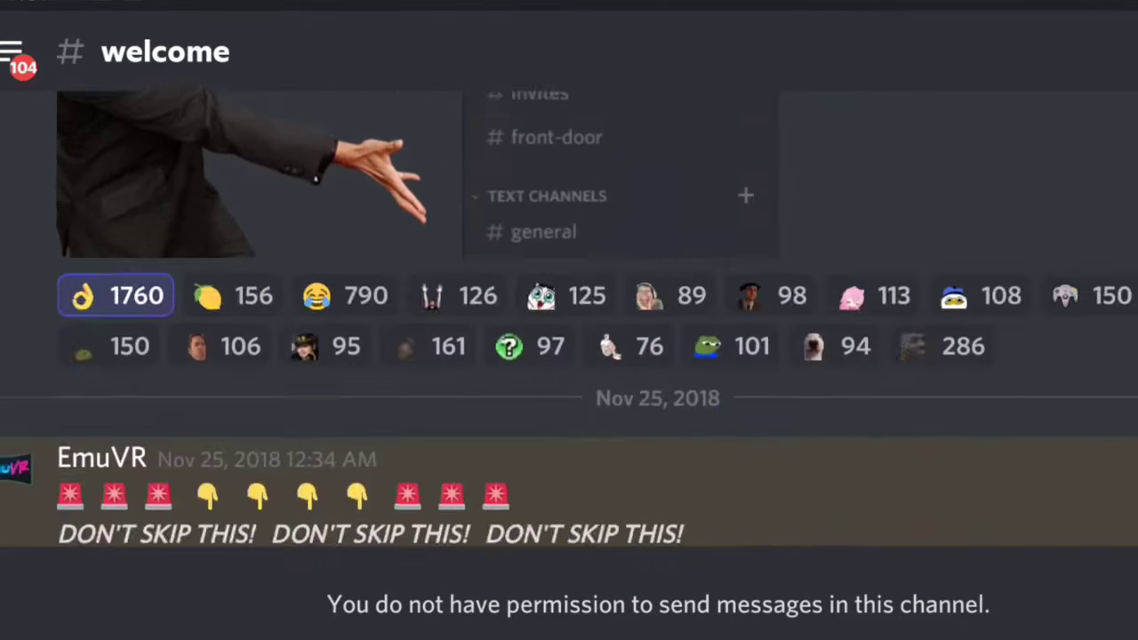
{"action": "scroll", "coordinate": [569, 318], "scroll_direction": "up", "scroll_amount": 7}
{"action": "scroll", "coordinate": [569, 318], "scroll_direction": "up", "scroll_amount": 20}
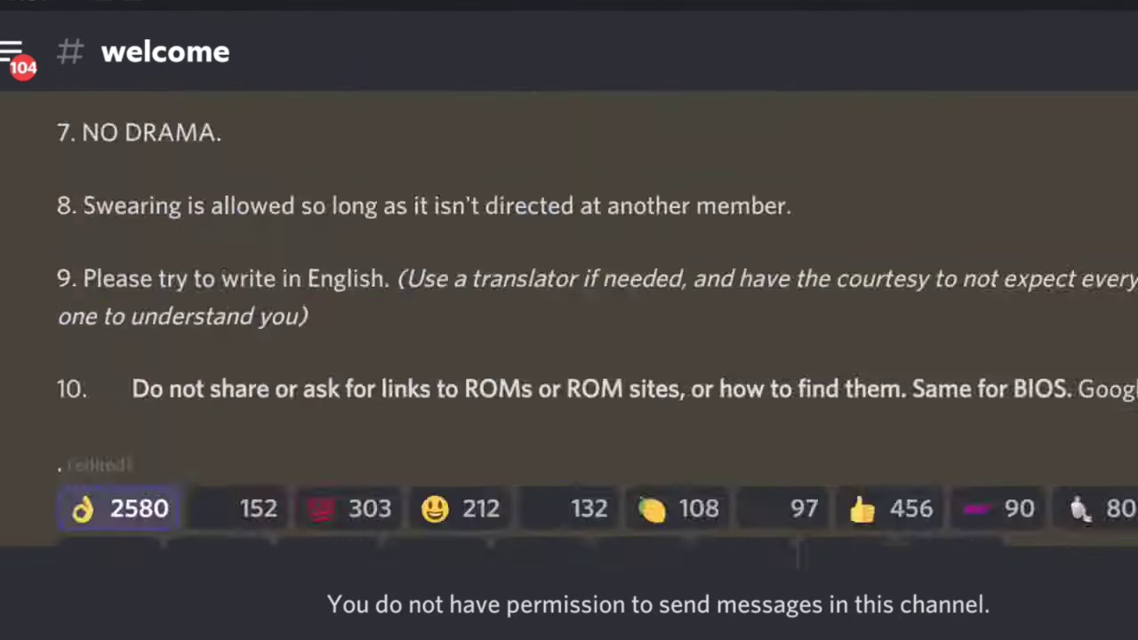
- Open the EmuVR server's download channel and read the most recent update notice
{"action": "scroll", "coordinate": [569, 318], "scroll_direction": "left", "scroll_amount": 5}
{"action": "left_click", "coordinate": [214, 282]}
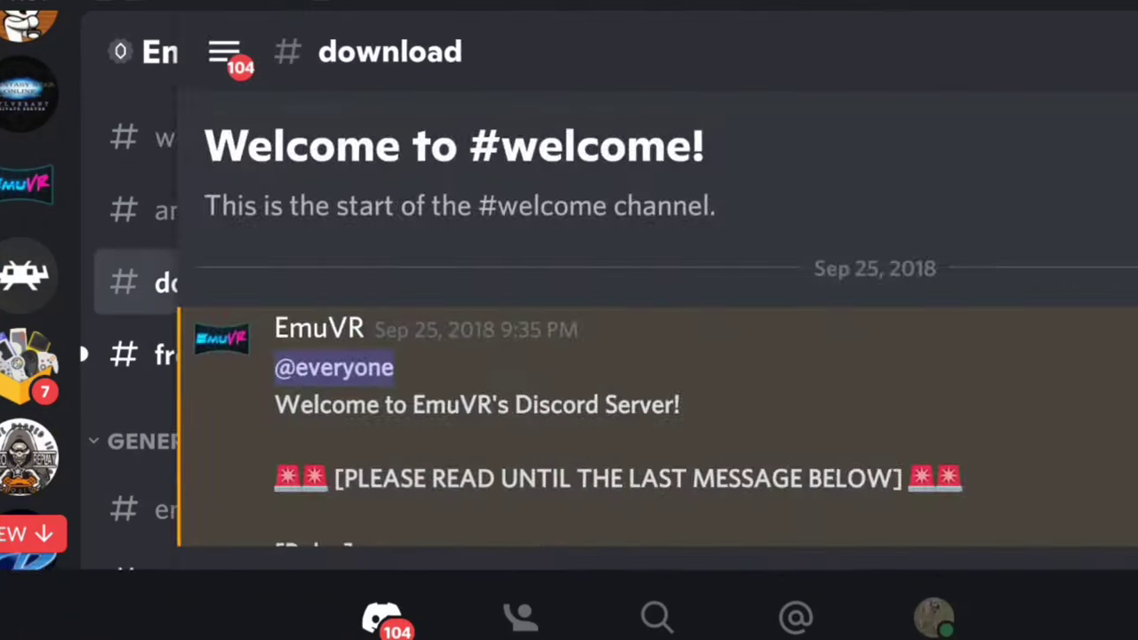
{"action": "scroll", "coordinate": [569, 320], "scroll_direction": "up", "scroll_amount": 3}
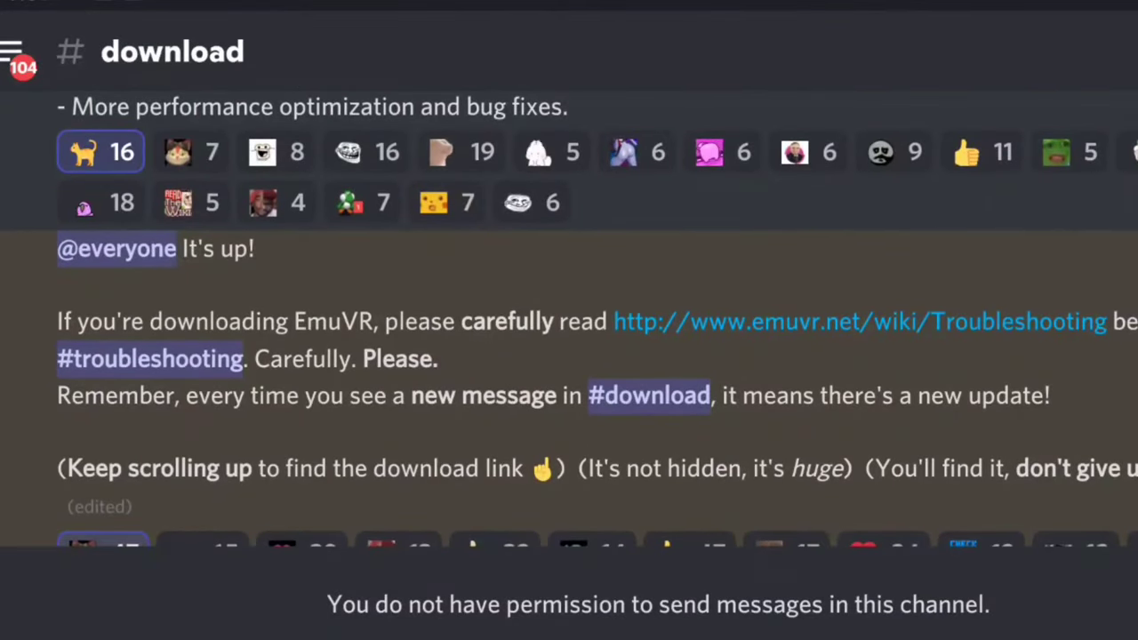
{"action": "scroll", "coordinate": [569, 317], "scroll_direction": "down", "scroll_amount": 1}
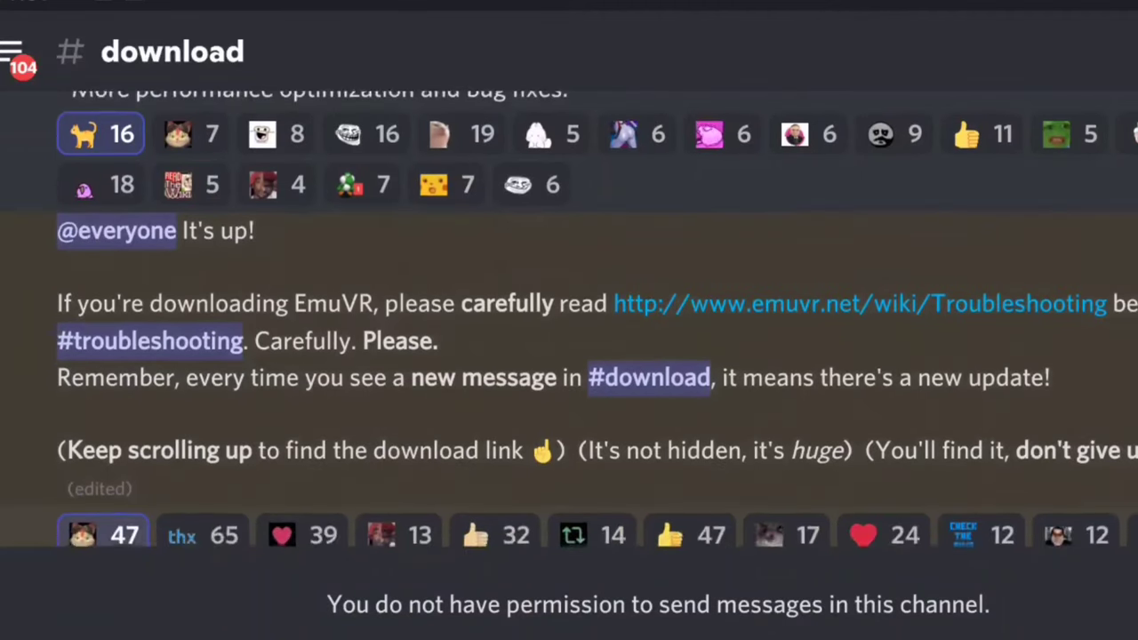
{"action": "scroll", "coordinate": [569, 318], "scroll_direction": "up", "scroll_amount": 1}
{"action": "scroll", "coordinate": [569, 317], "scroll_direction": "down", "scroll_amount": 1}
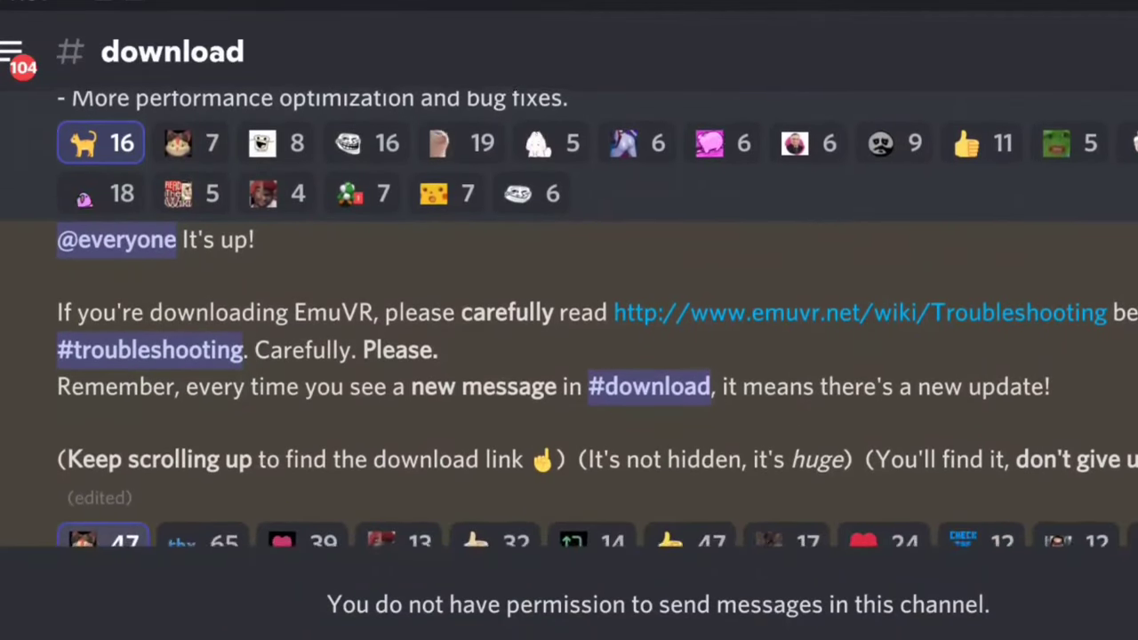
- Look back through the download channel's changelog posts for the EmuVR 1.0.10 download link and its update instructions
{"action": "scroll", "coordinate": [569, 345], "scroll_direction": "up", "scroll_amount": 15}
{"action": "scroll", "coordinate": [569, 320], "scroll_direction": "up", "scroll_amount": 20}
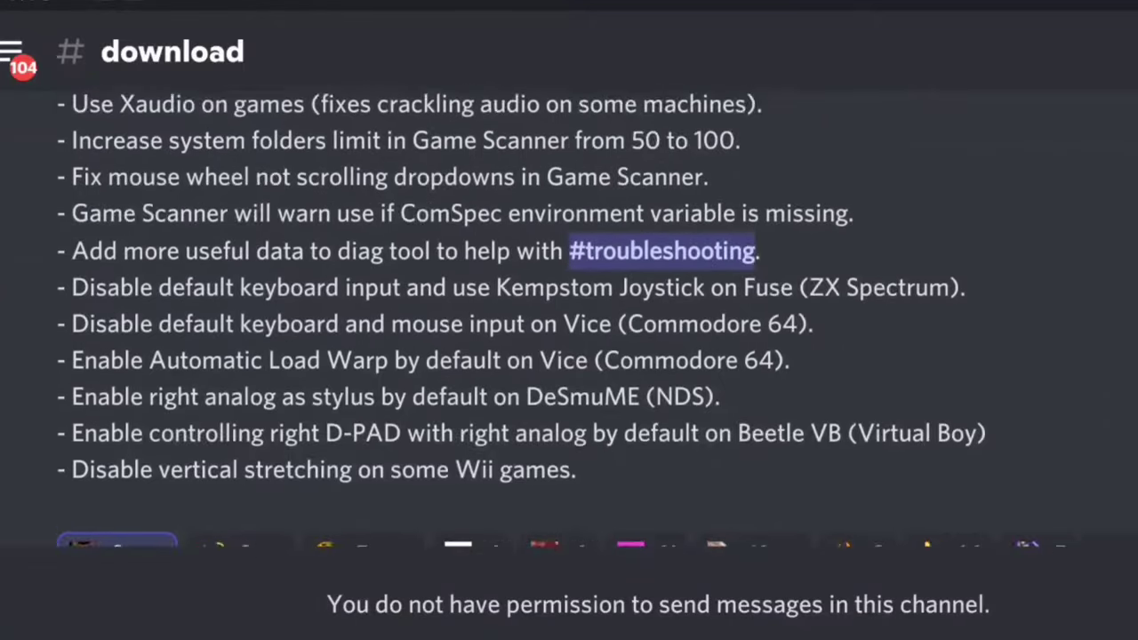
{"action": "scroll", "coordinate": [569, 320], "scroll_direction": "up", "scroll_amount": 20}
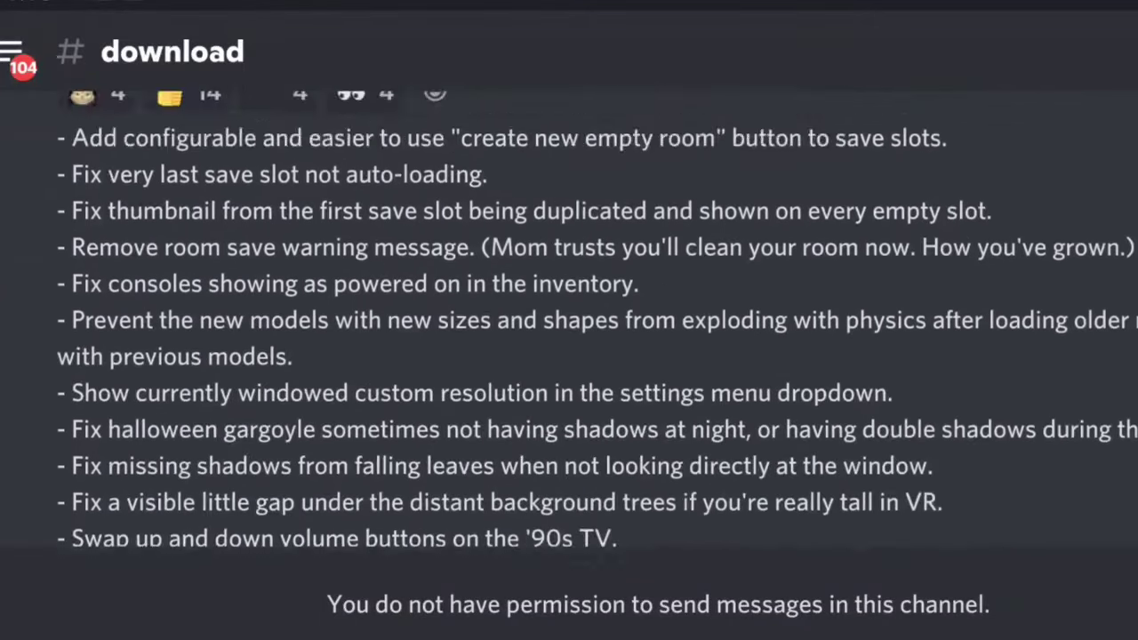
{"action": "scroll", "coordinate": [569, 320], "scroll_direction": "up", "scroll_amount": 20}
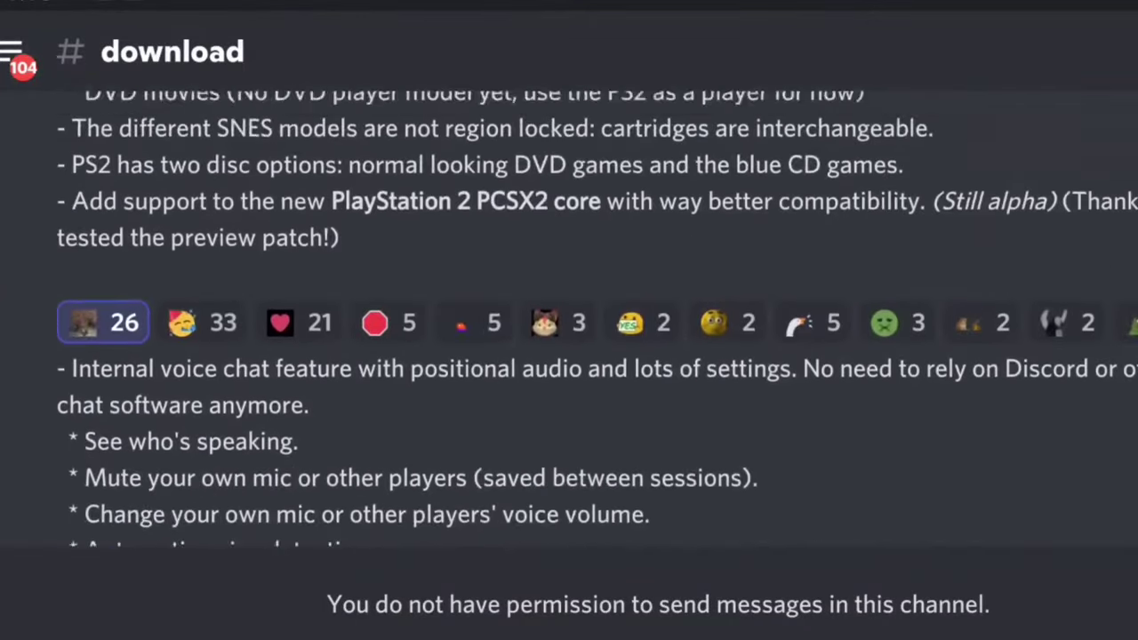
{"action": "scroll", "coordinate": [569, 320], "scroll_direction": "up", "scroll_amount": 6}
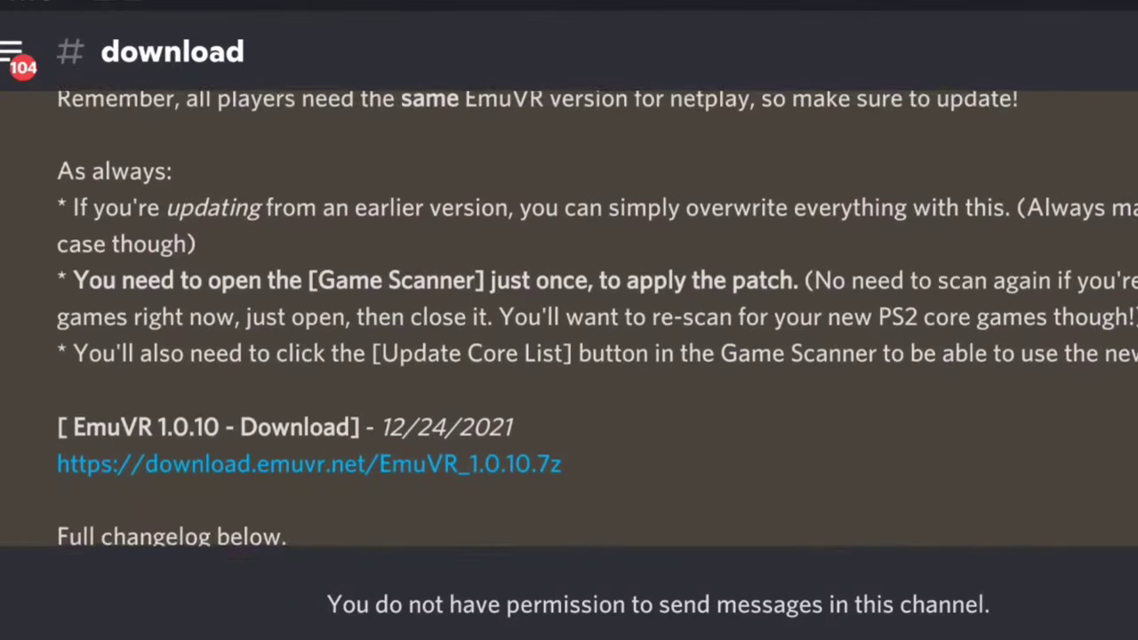
{"action": "scroll", "coordinate": [569, 320], "scroll_direction": "down", "scroll_amount": 4}
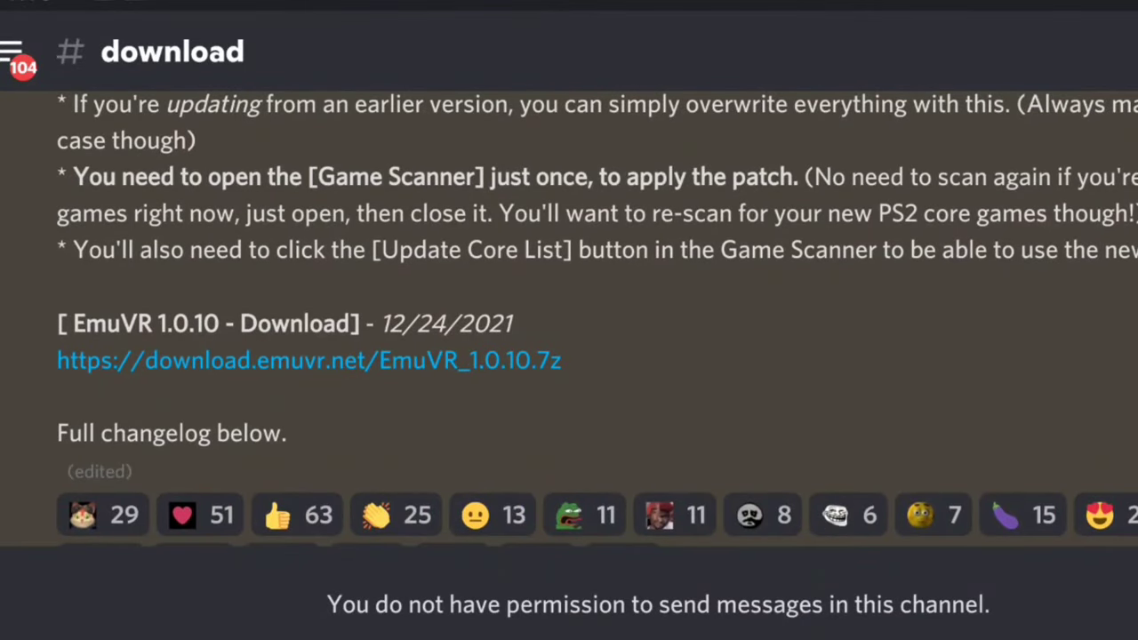
{"action": "scroll", "coordinate": [569, 320], "scroll_direction": "down", "scroll_amount": 1}
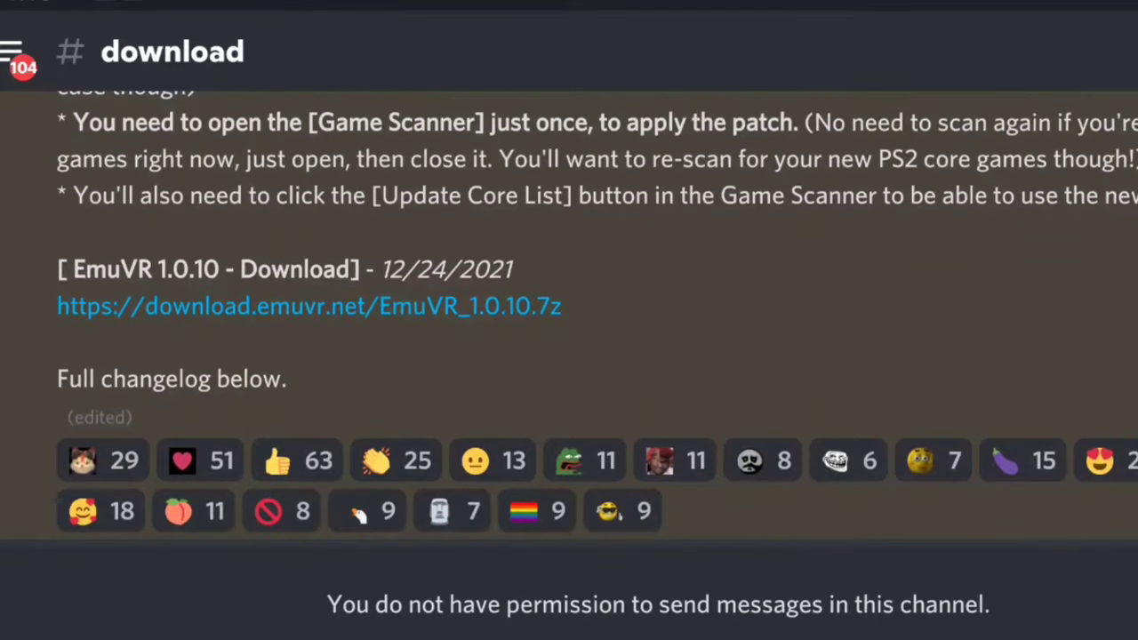
- Look back through the download channel's older EmuVR changelog posts, from version 1.0.8.2 down to the 2019 updates
{"action": "scroll", "coordinate": [569, 320], "scroll_direction": "up", "scroll_amount": 20}
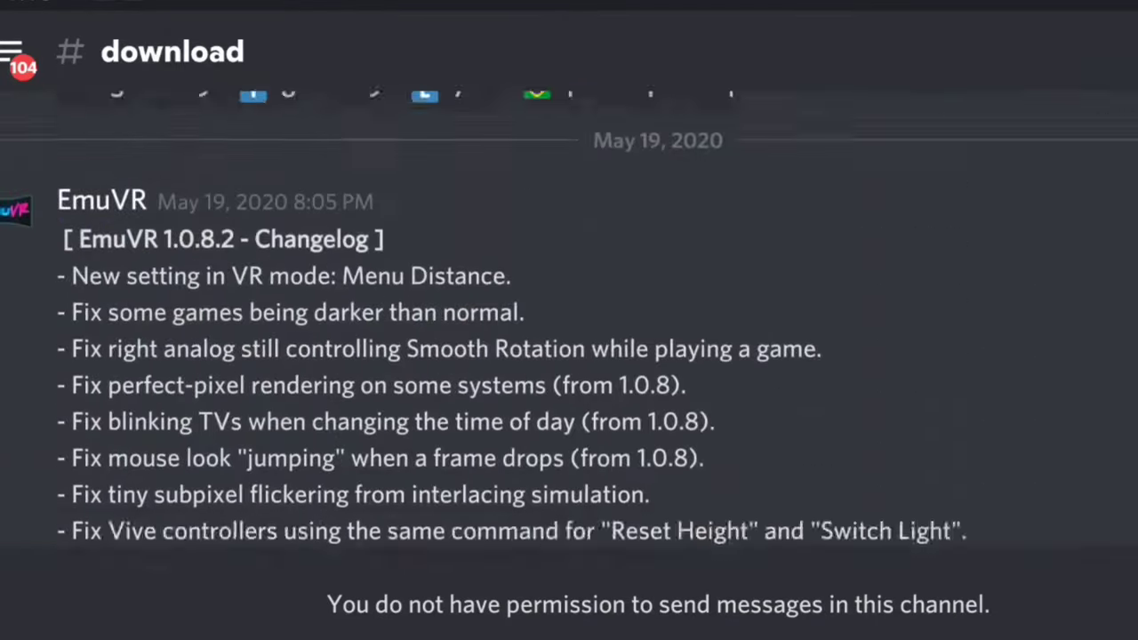
{"action": "scroll", "coordinate": [569, 320], "scroll_direction": "up", "scroll_amount": 8}
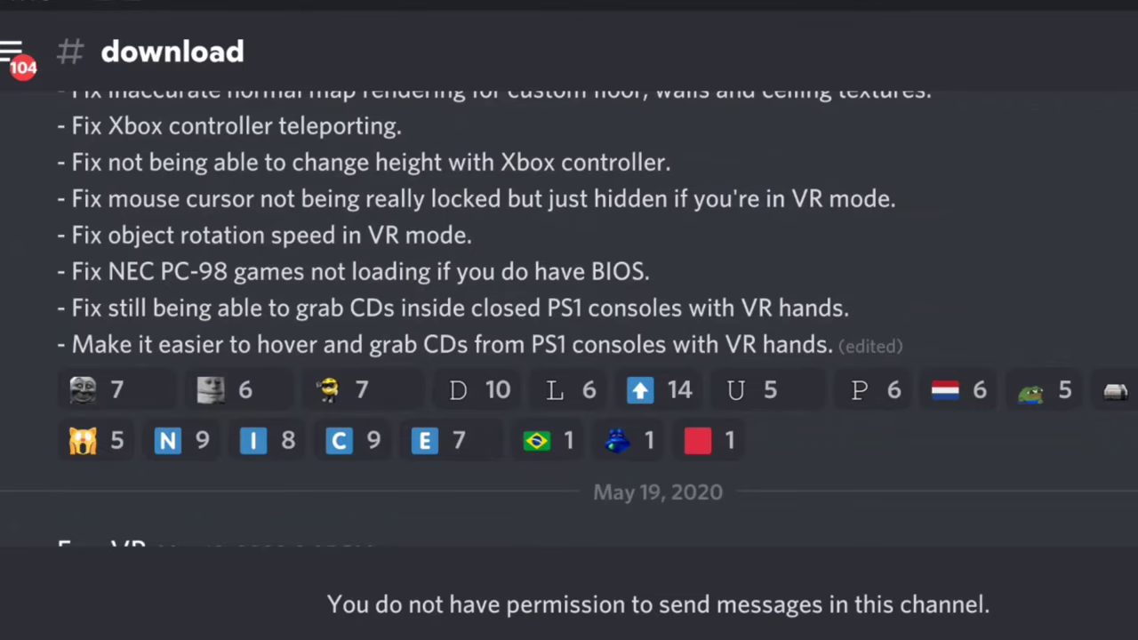
{"action": "scroll", "coordinate": [569, 320], "scroll_direction": "up", "scroll_amount": 20}
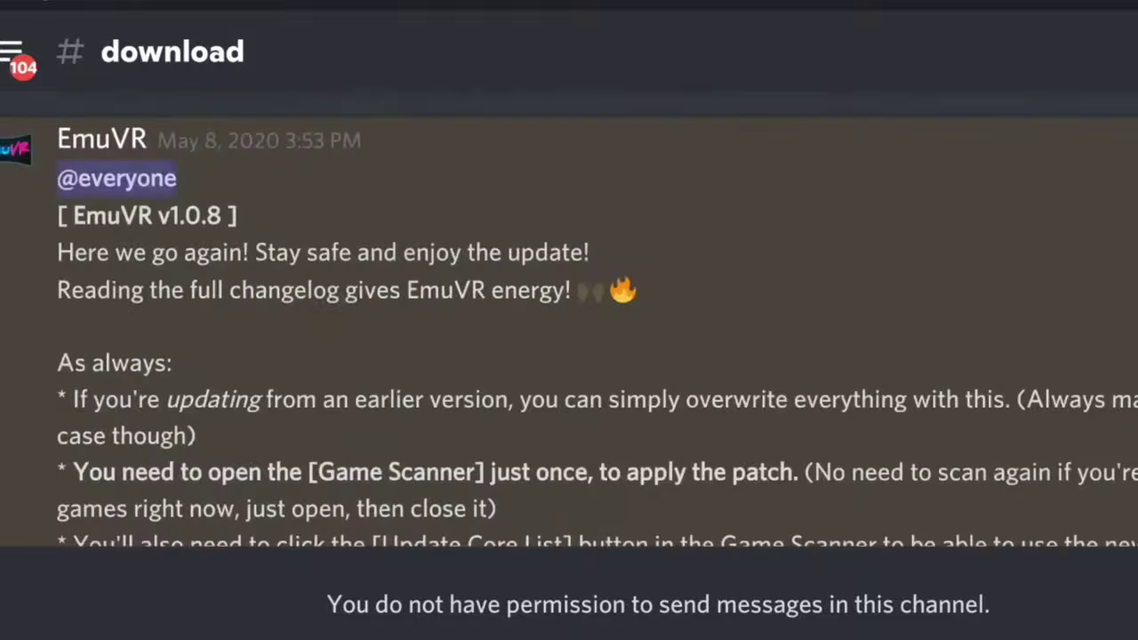
{"action": "scroll", "coordinate": [569, 320], "scroll_direction": "up", "scroll_amount": 20}
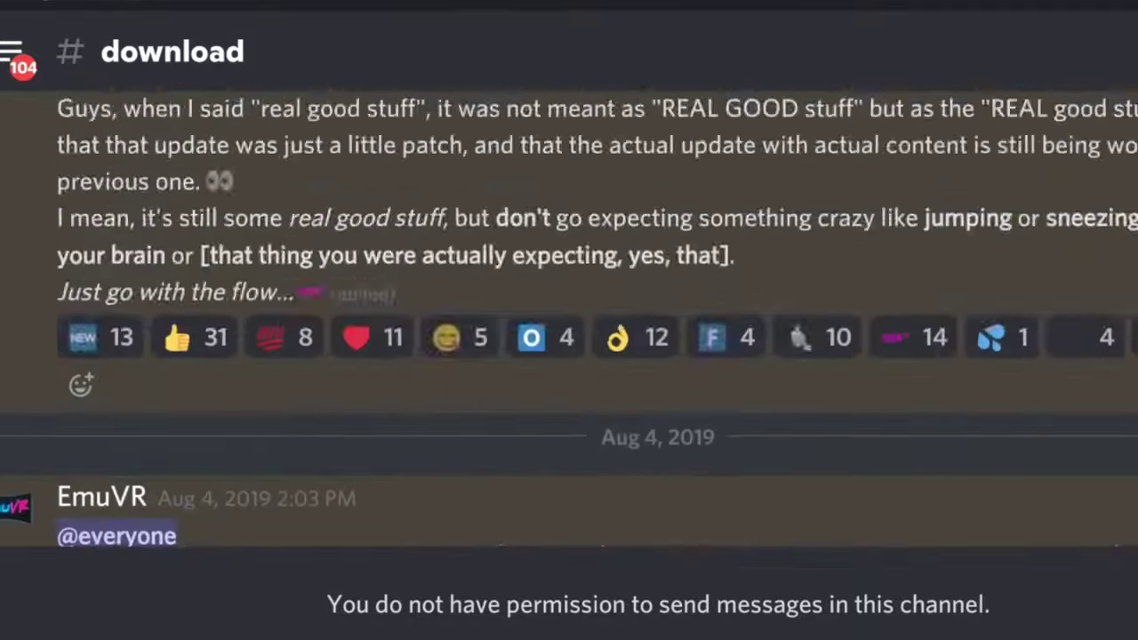
{"action": "scroll", "coordinate": [569, 320], "scroll_direction": "up", "scroll_amount": 15}
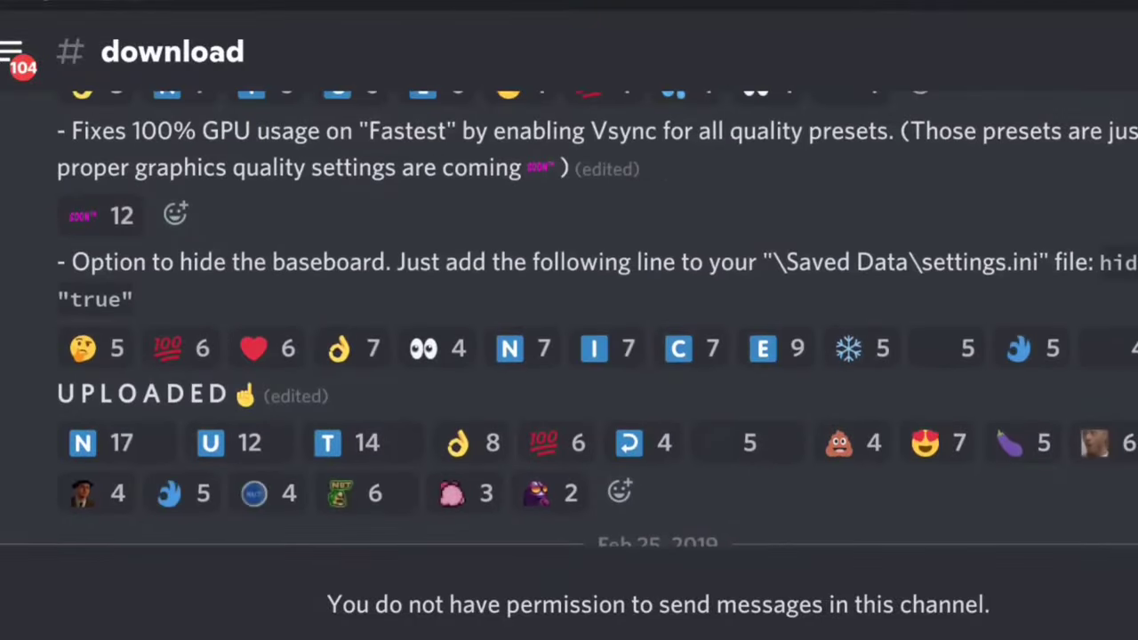
{"action": "left_click", "coordinate": [12, 53]}
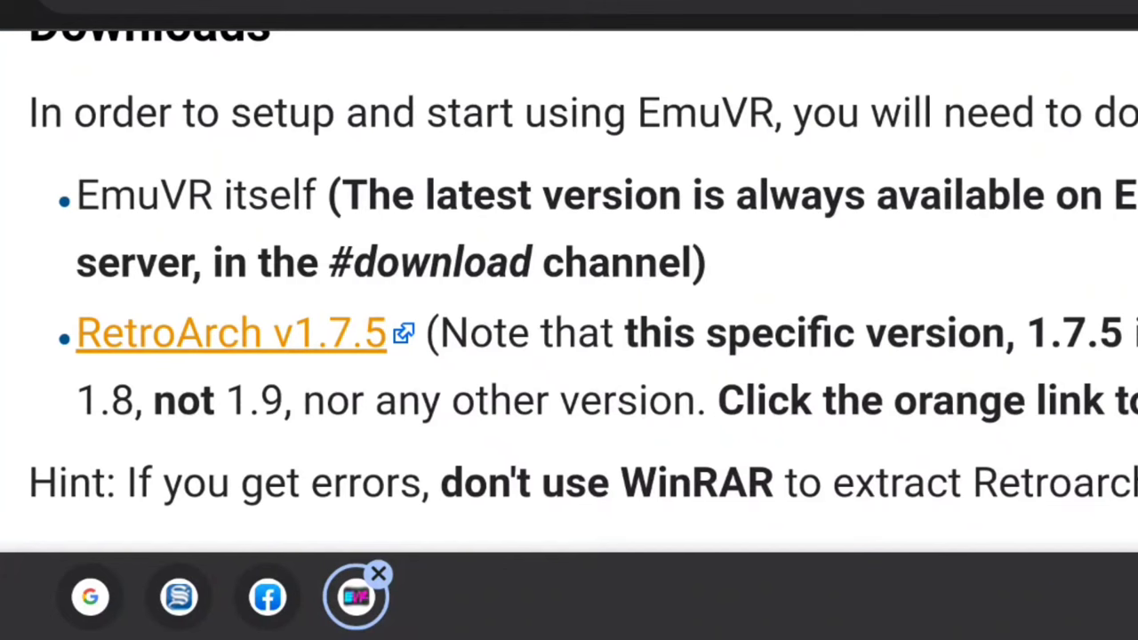
- Read the setup guide's Downloads section and follow its link to download RetroArch v1.7.5
{"action": "scroll", "coordinate": [569, 292], "scroll_direction": "right", "scroll_amount": 2}
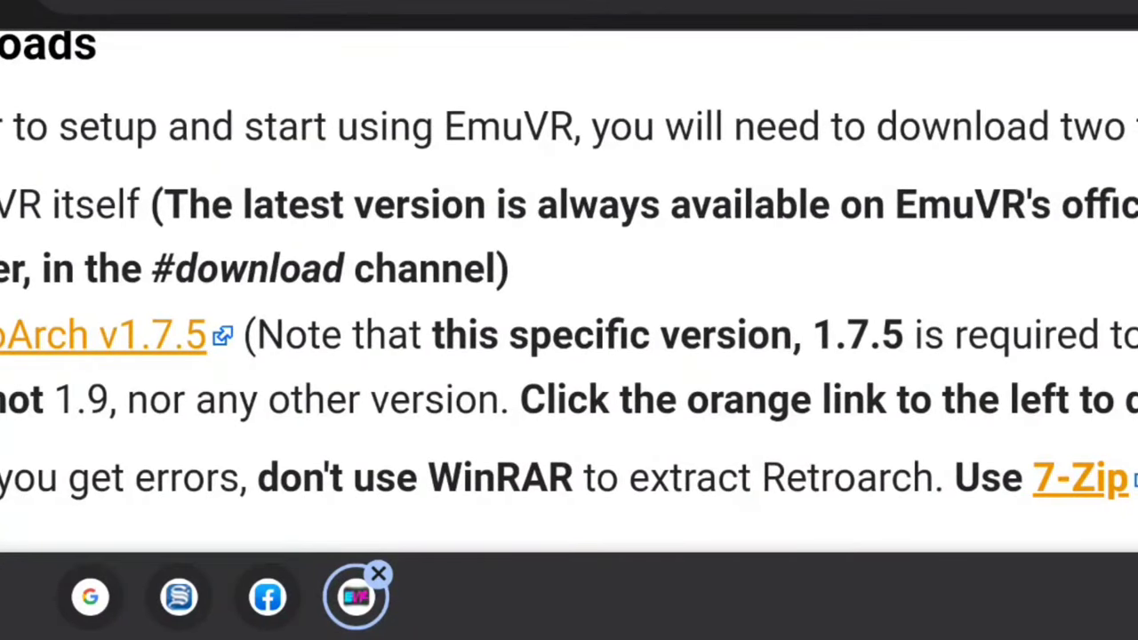
{"action": "scroll", "coordinate": [569, 292], "scroll_direction": "left", "scroll_amount": 6}
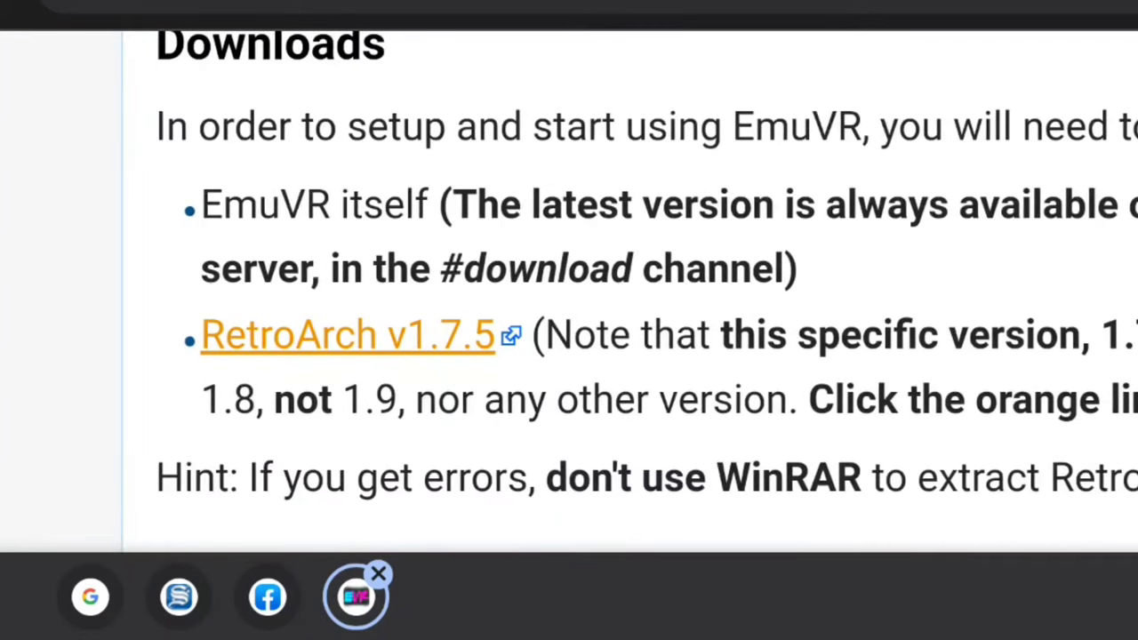
{"action": "scroll", "coordinate": [569, 292], "scroll_direction": "right", "scroll_amount": 3}
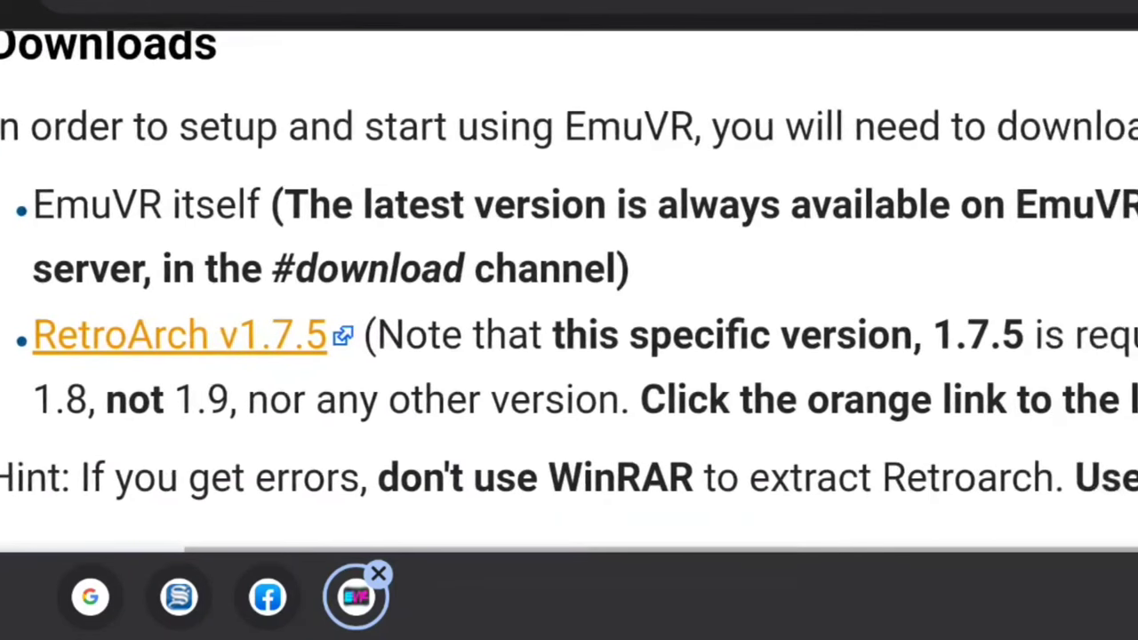
{"action": "scroll", "coordinate": [569, 292], "scroll_direction": "right", "scroll_amount": 2}
{"action": "scroll", "coordinate": [569, 292], "scroll_direction": "left", "scroll_amount": 1}
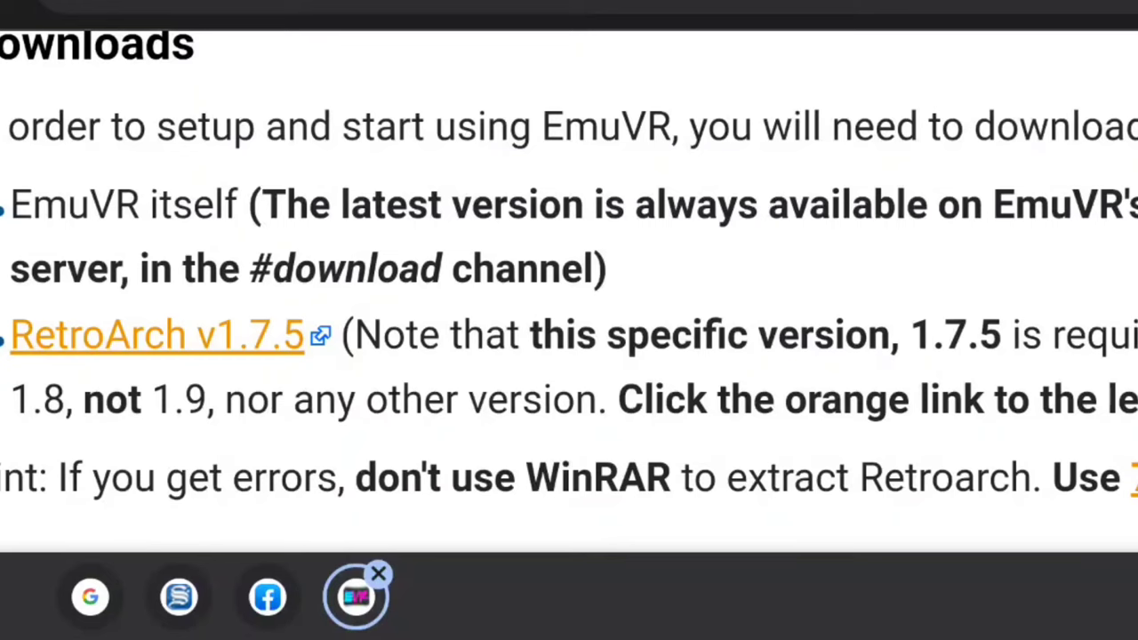
{"action": "left_click", "coordinate": [157, 335]}
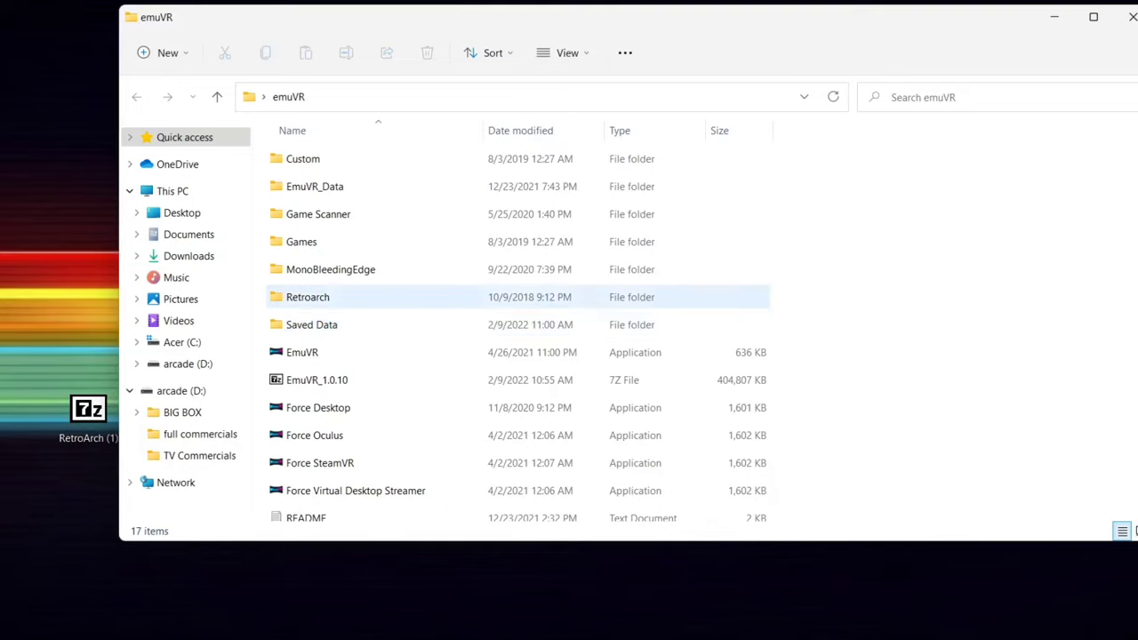
- Put the RetroArch (1) archive into emuVR's Retroarch folder and extract it there with 7-Zip
{"action": "left_click", "coordinate": [311, 305]}
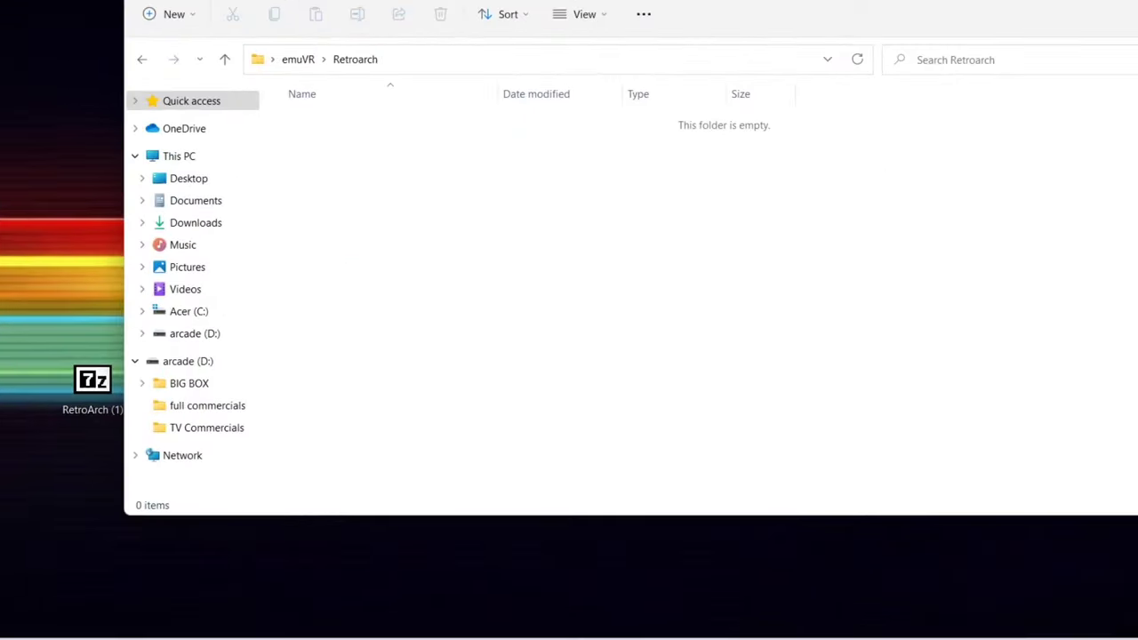
{"action": "key", "text": "ctrl+v"}
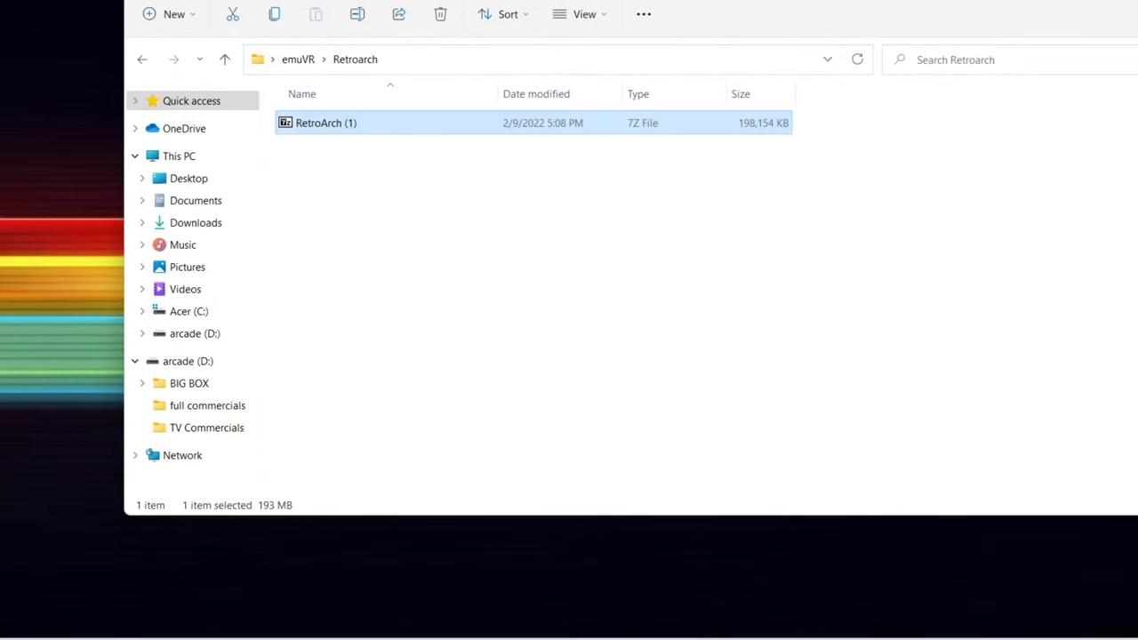
{"action": "right_click", "coordinate": [334, 121]}
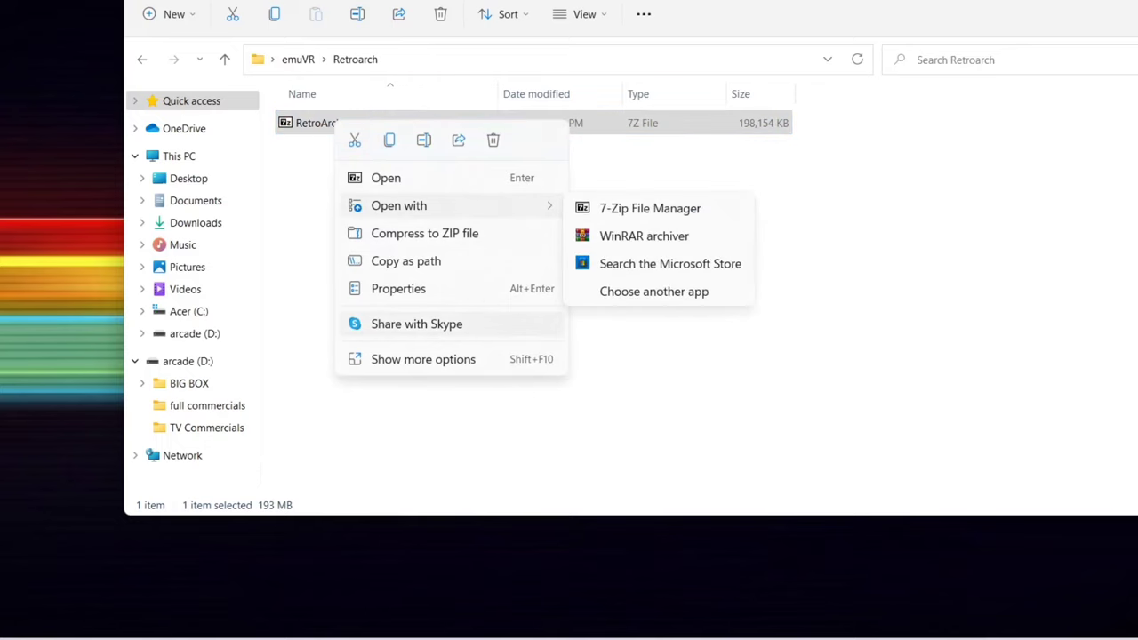
{"action": "key", "text": "Return"}
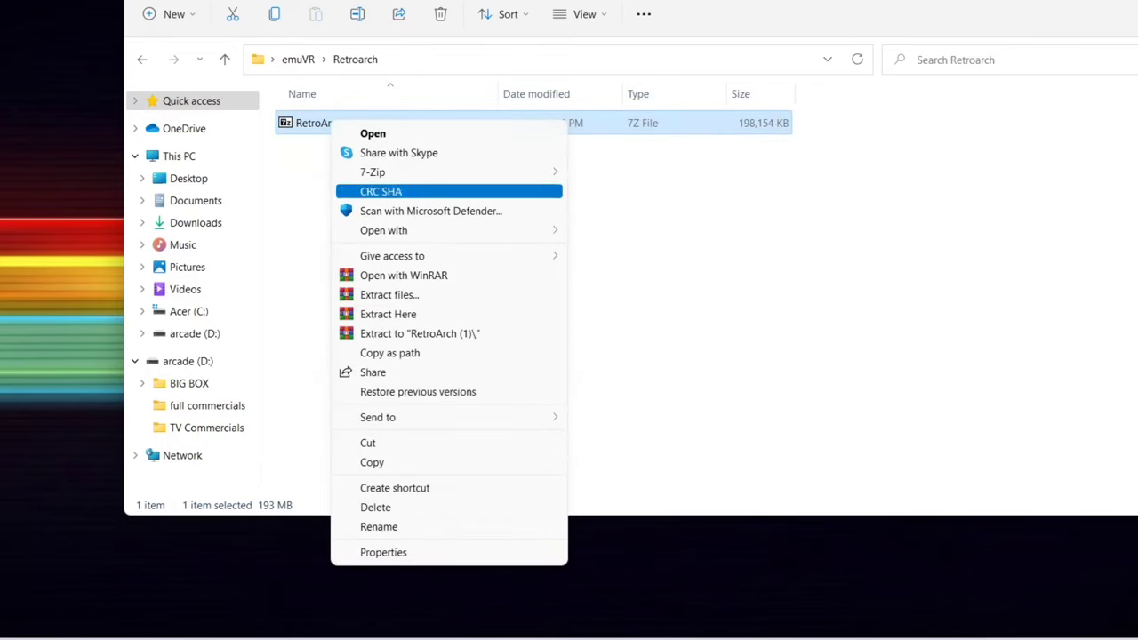
{"action": "key", "text": "Up"}
{"action": "key", "text": "Right"}
{"action": "key", "text": "Down"}
{"action": "key", "text": "Down"}
{"action": "key", "text": "Down"}
{"action": "key", "text": "Down"}
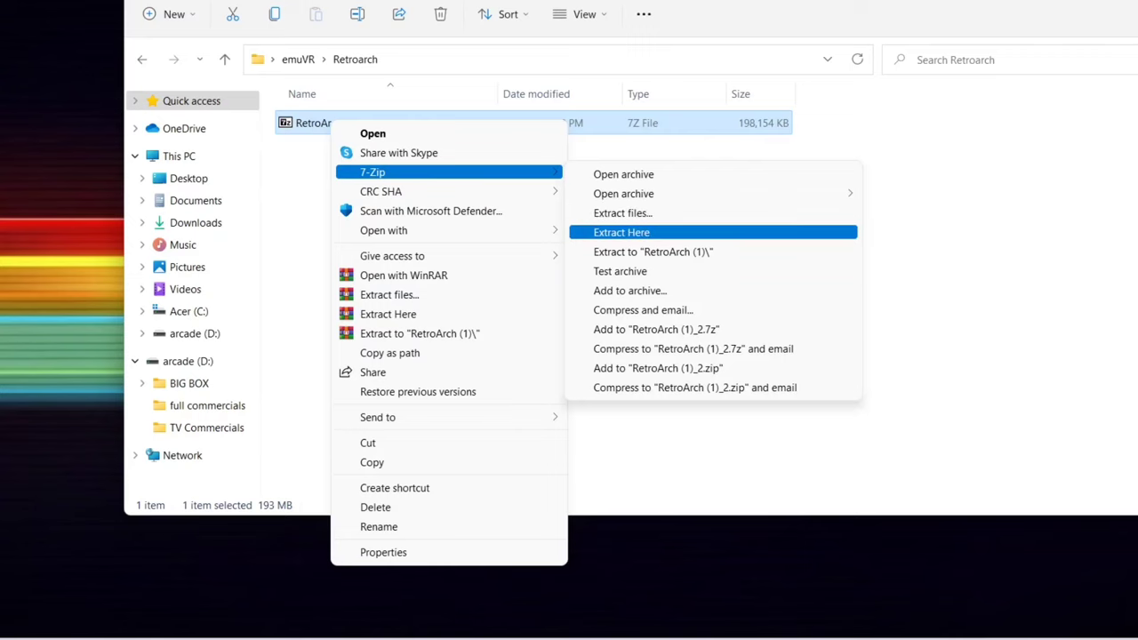
{"action": "key", "text": "Return"}
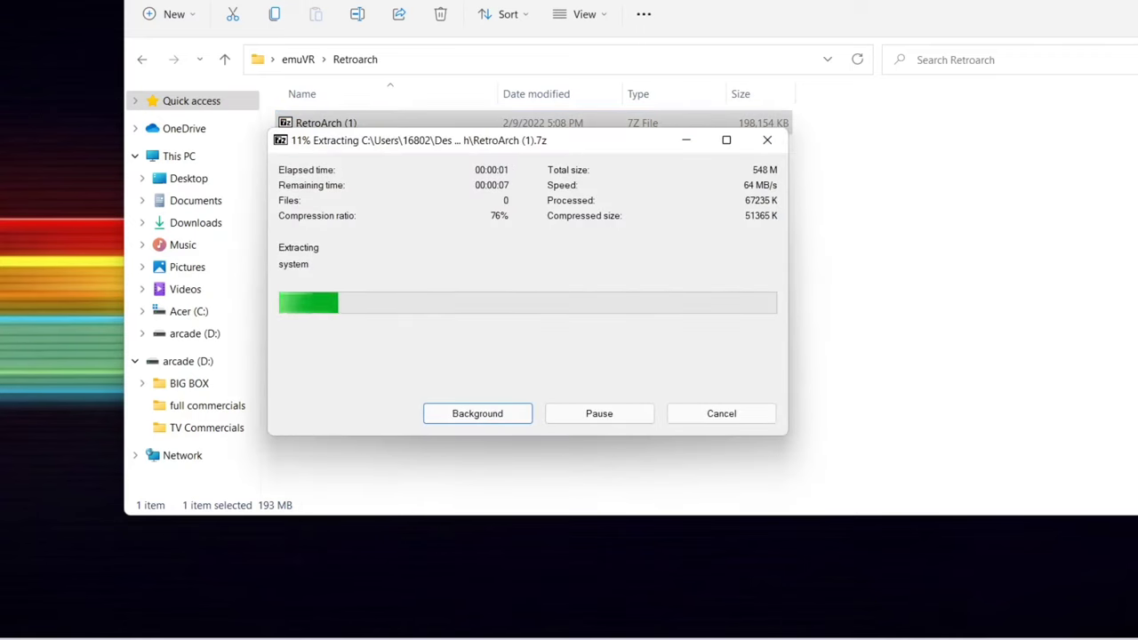
{"action": "left_click_drag", "start_coordinate": [525, 139], "coordinate": [726, 244]}
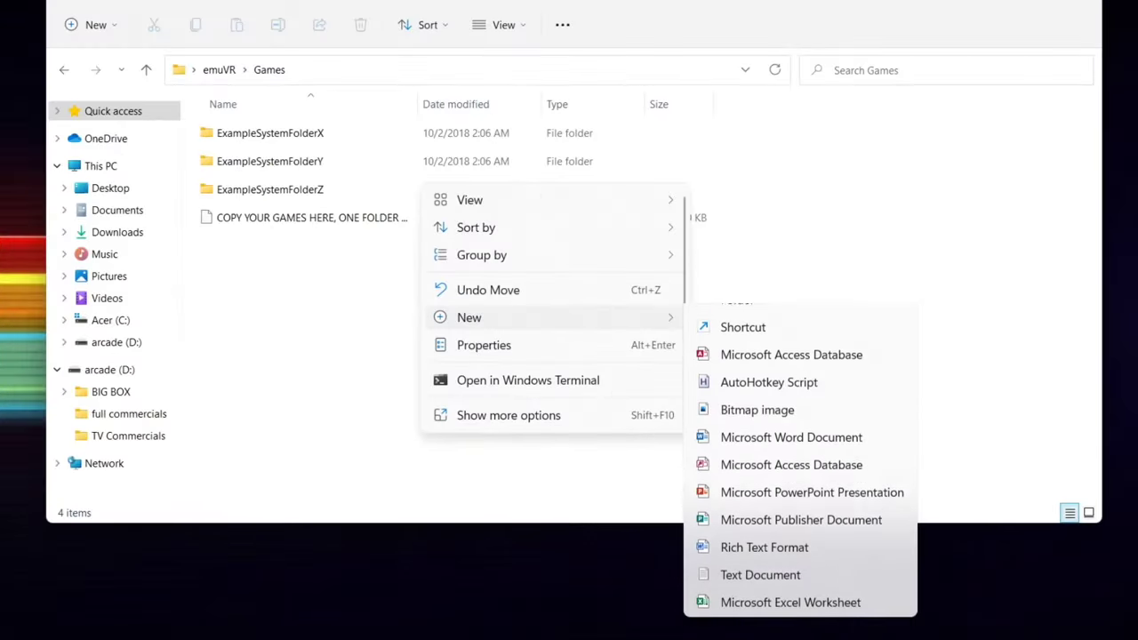
- Create a new folder named NES inside emuVR's Games folder
{"action": "left_click", "coordinate": [737, 320]}
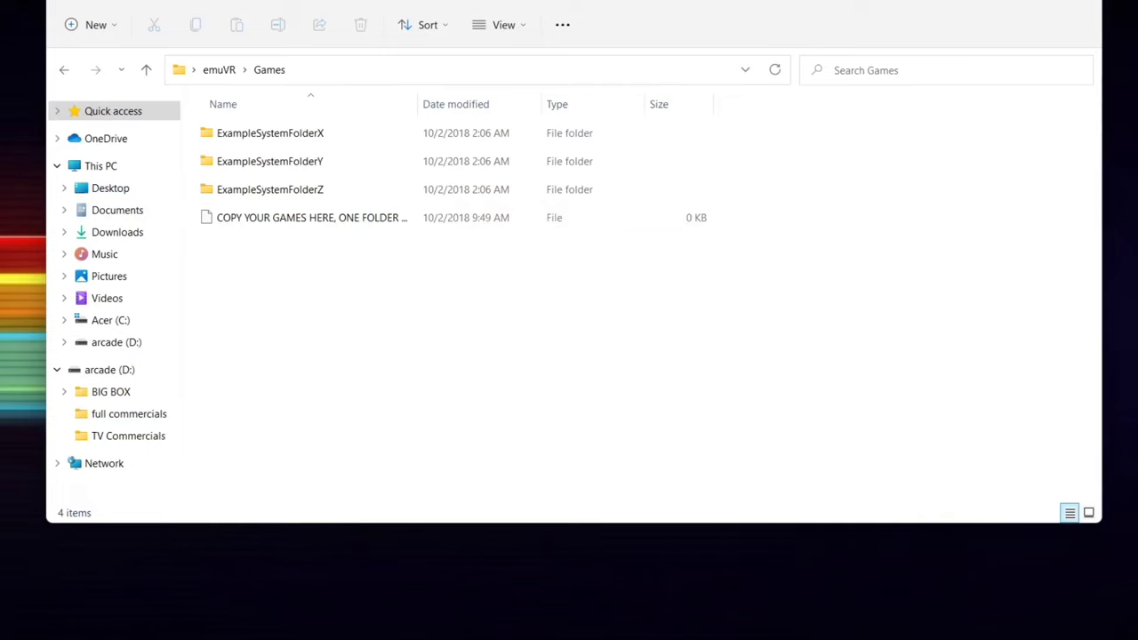
{"action": "key", "text": "Caps_Lock"}
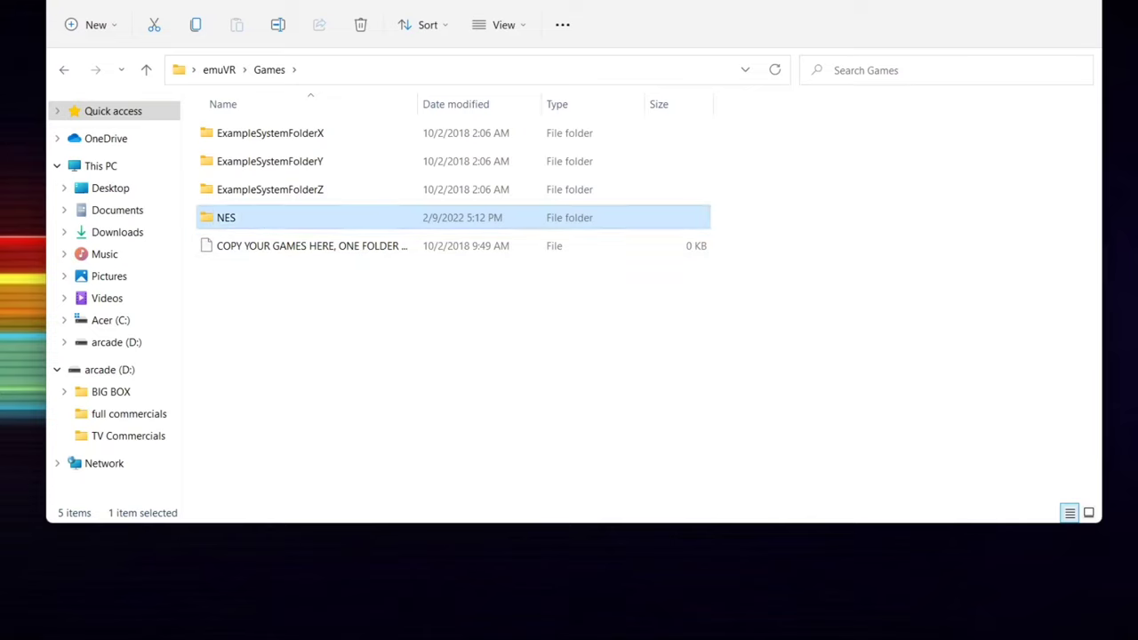
{"action": "key", "text": "ctrl+space"}
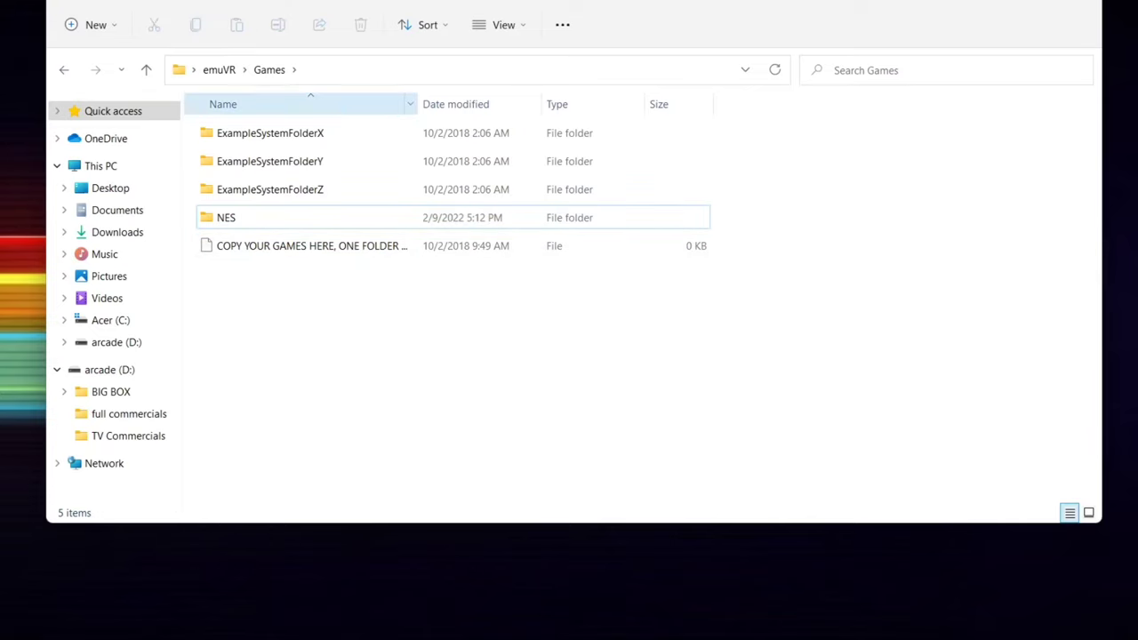
- Widen the Name column in the file lists of the Games folder and its NES subfolder
{"action": "left_click_drag", "start_coordinate": [417, 104], "coordinate": [456, 104]}
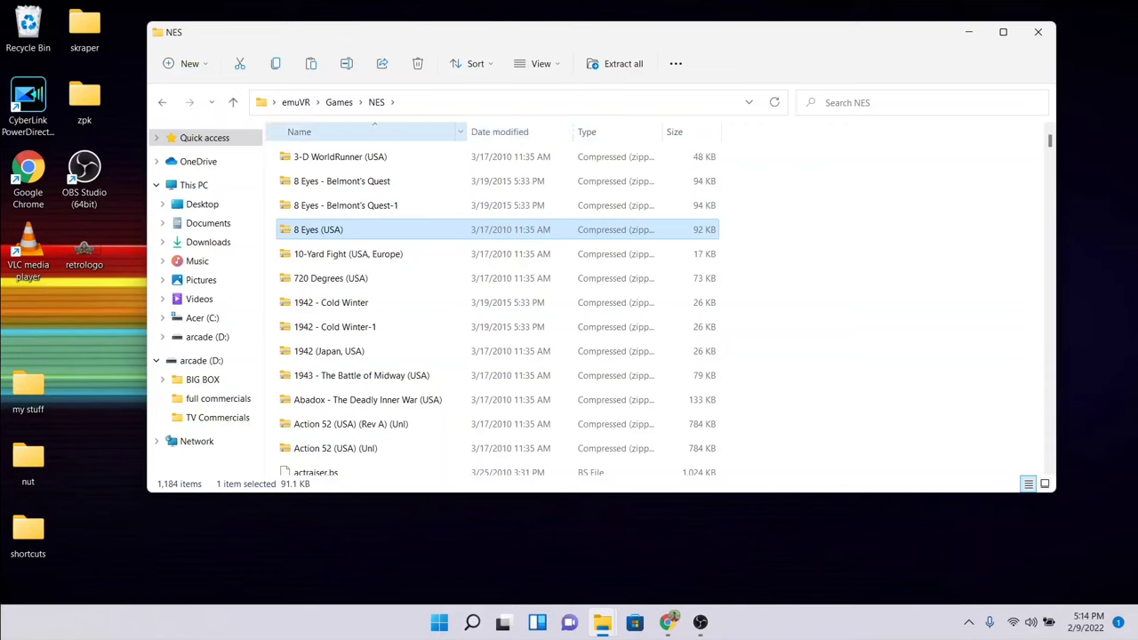
{"action": "left_click_drag", "start_coordinate": [468, 132], "coordinate": [586, 132]}
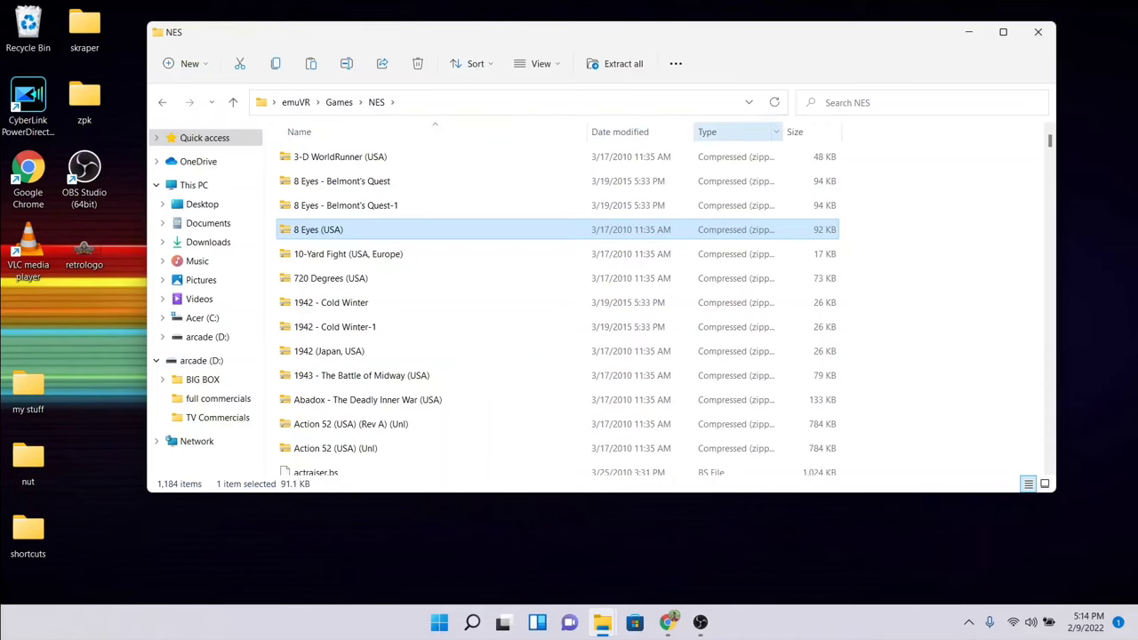